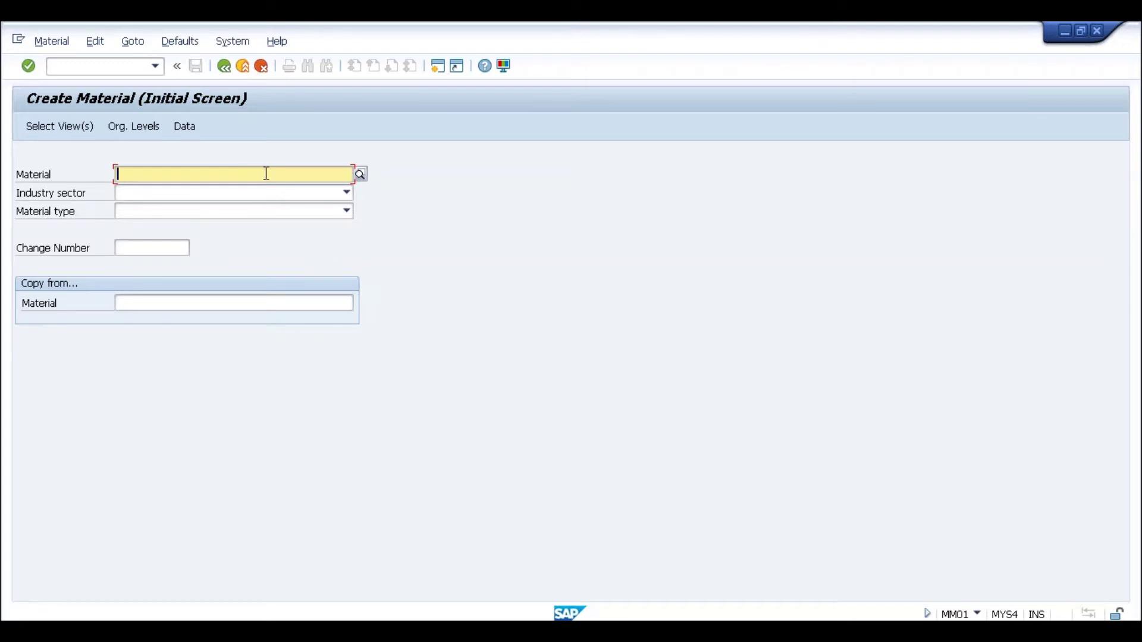
Try to create a material using a long numeric material number made up of 34 ones
text(1111111111111111111111111111111111)
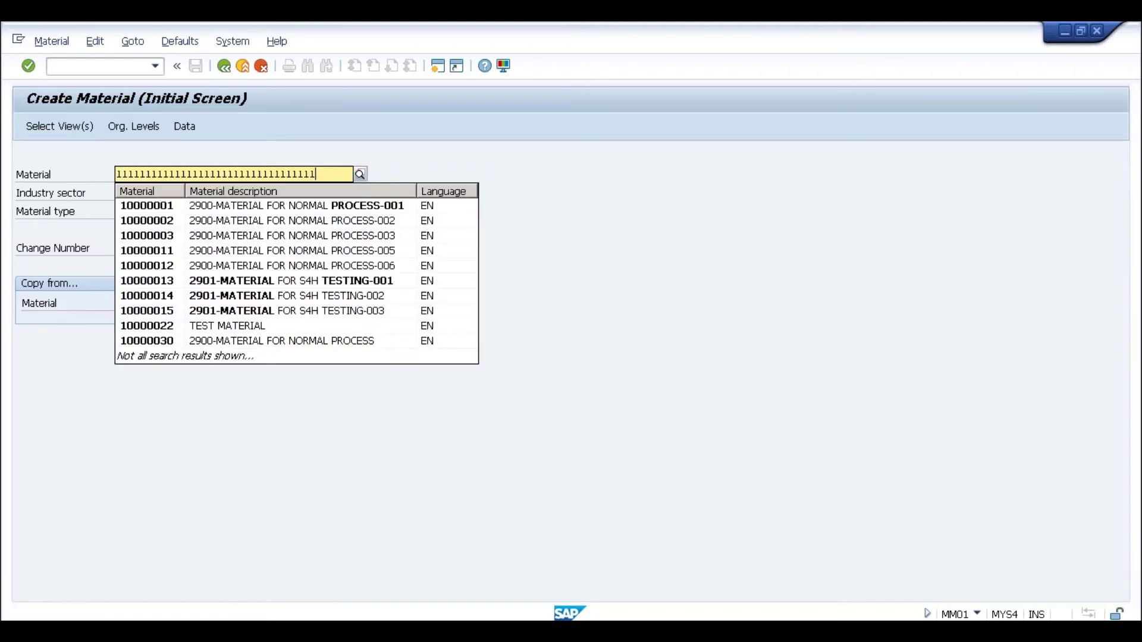
key(Return)
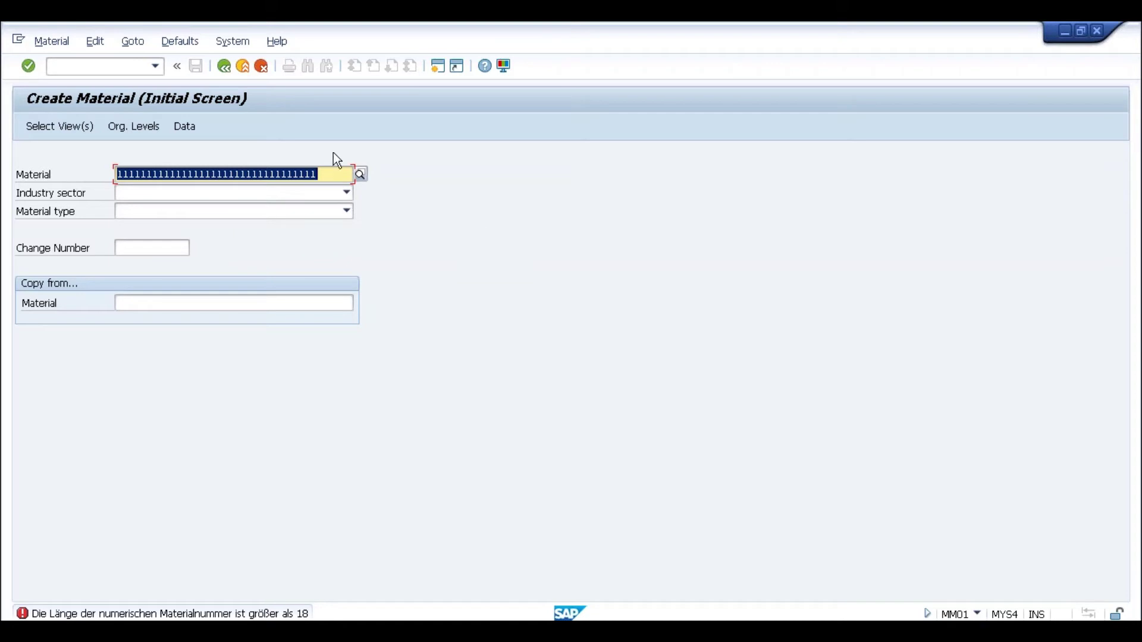
Start transaction spro in a new session and display the SAP Reference IMG
click(438, 68)
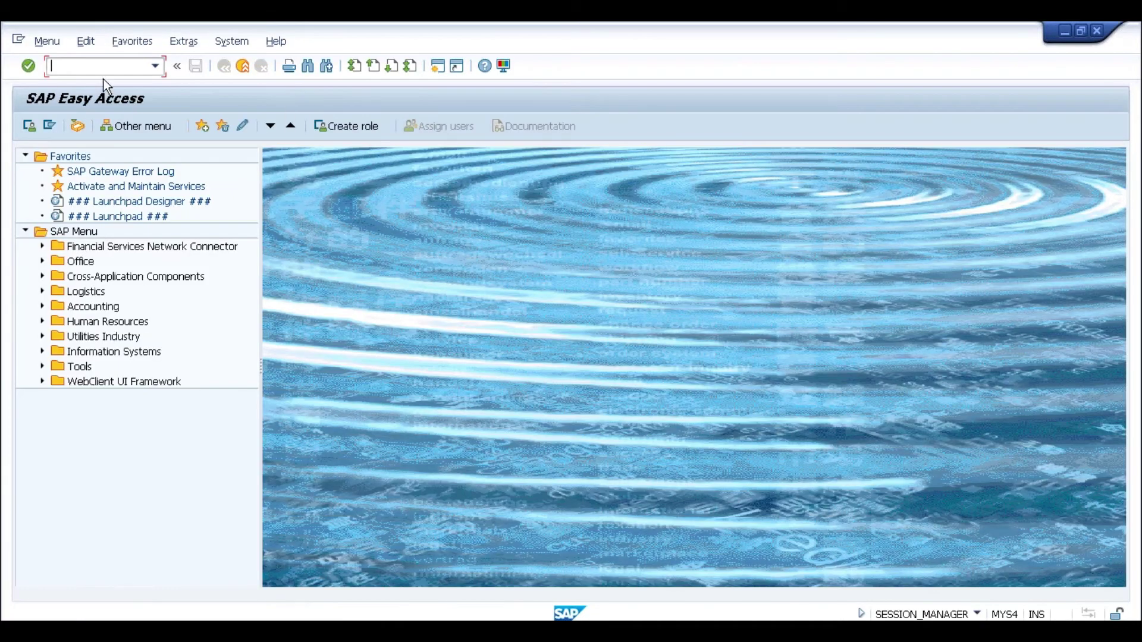
text(spro)
key(Return)
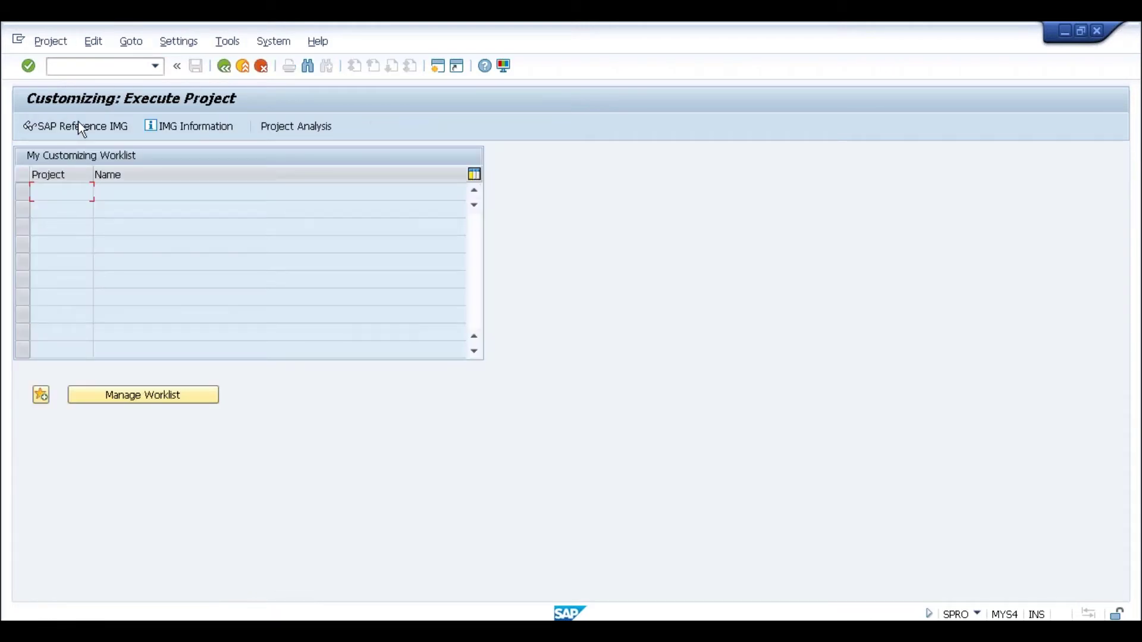
click(81, 126)
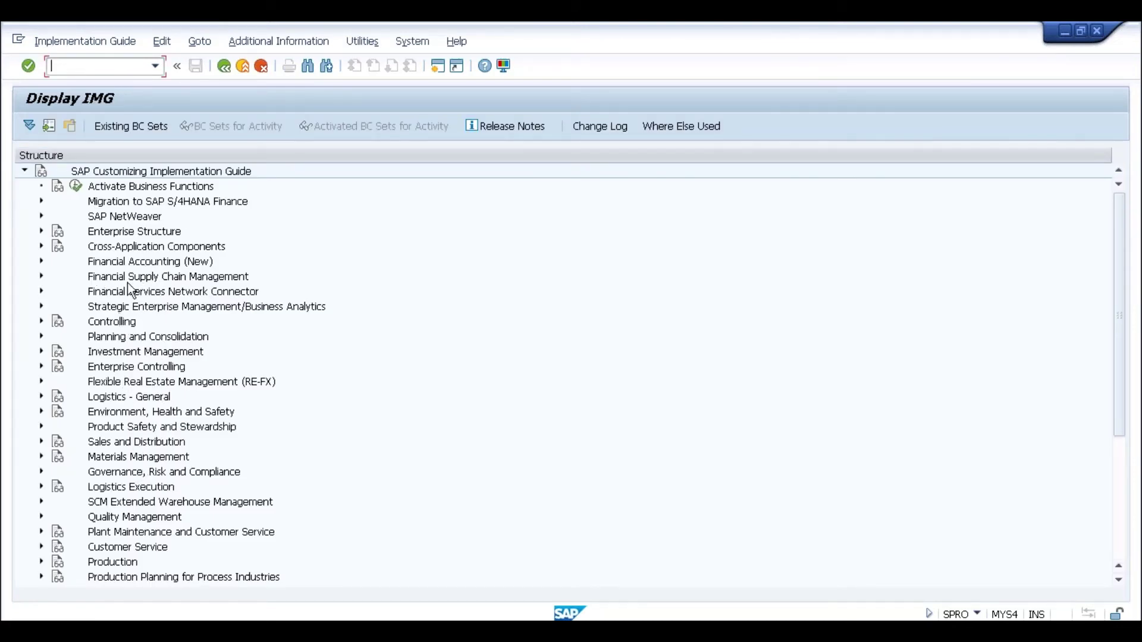
Expand Cross-Application Components, General Application Functions and Field Length Extension in the implementation guide
click(121, 248)
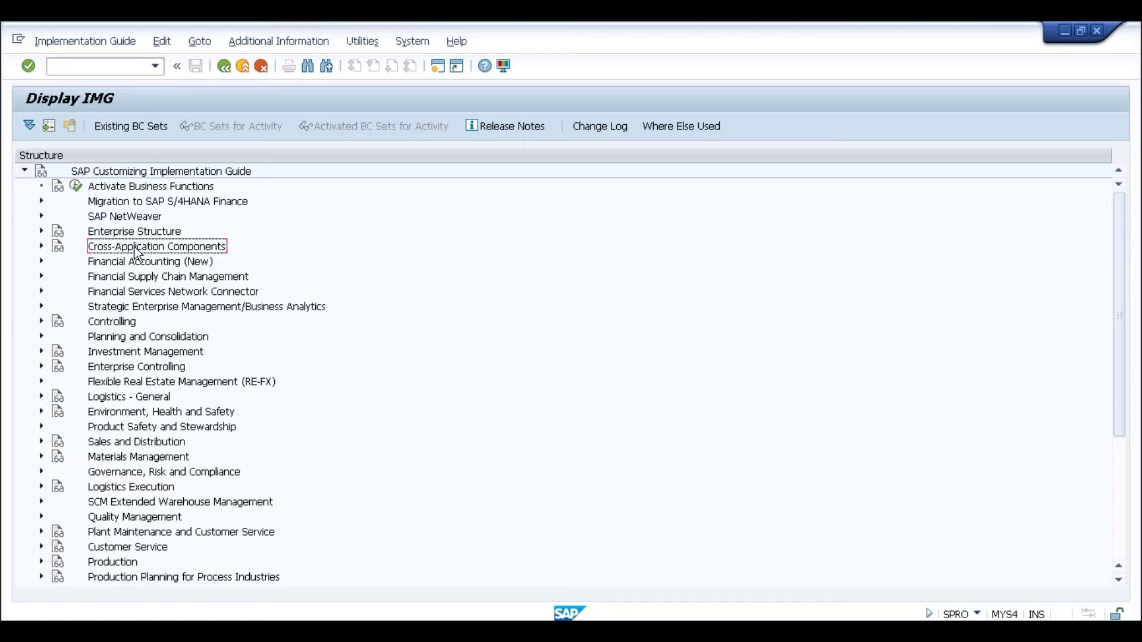
click(40, 247)
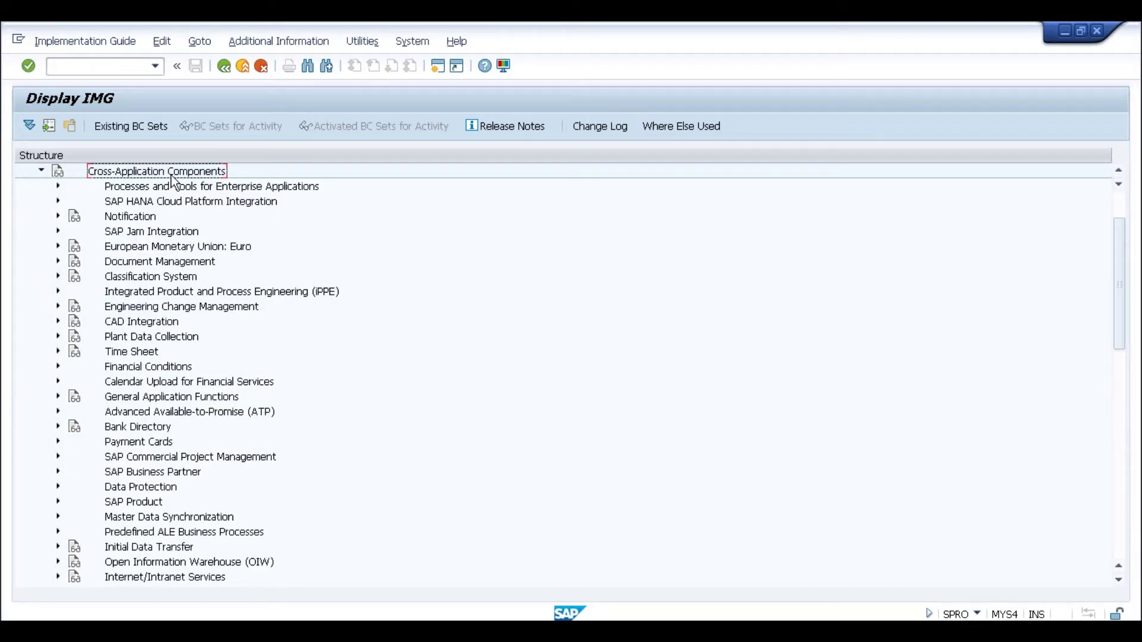
click(61, 402)
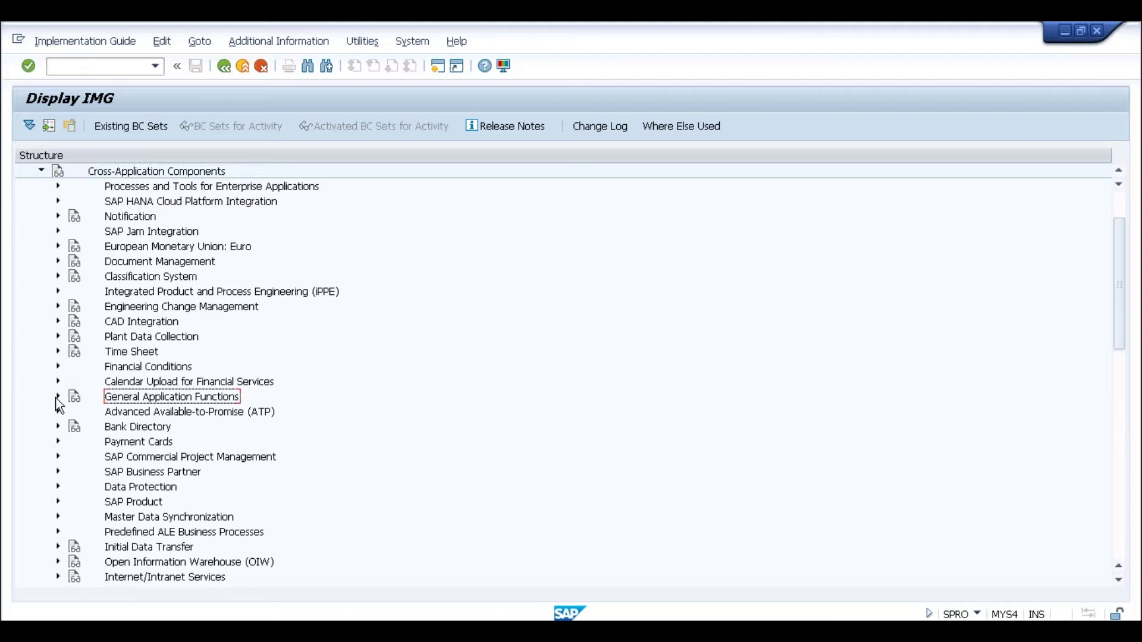
click(58, 397)
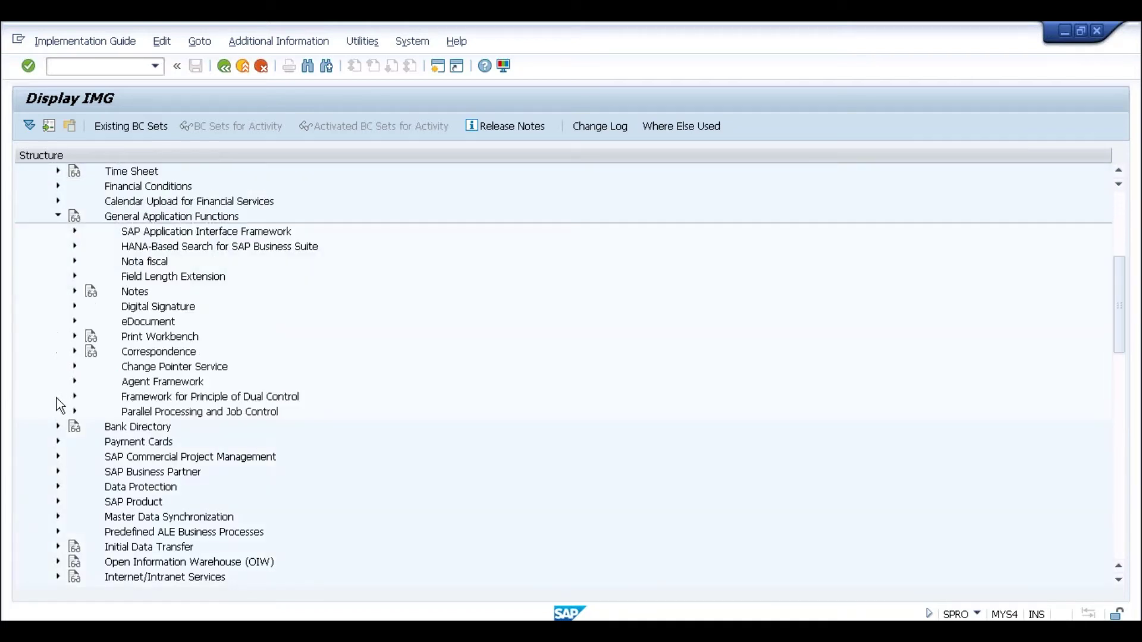
click(170, 276)
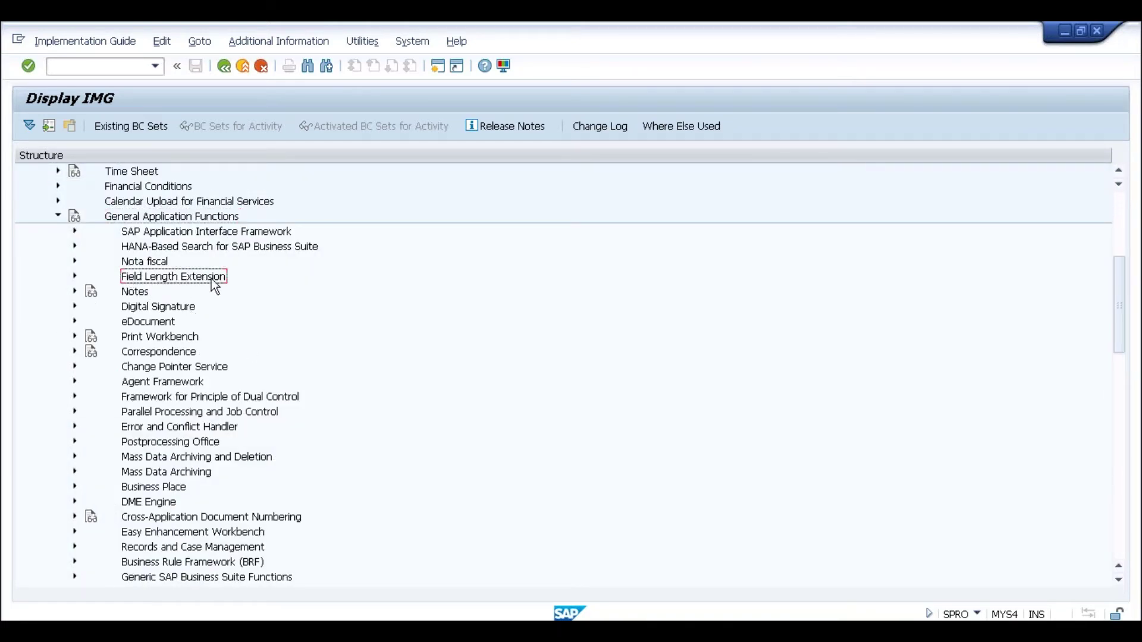
click(74, 276)
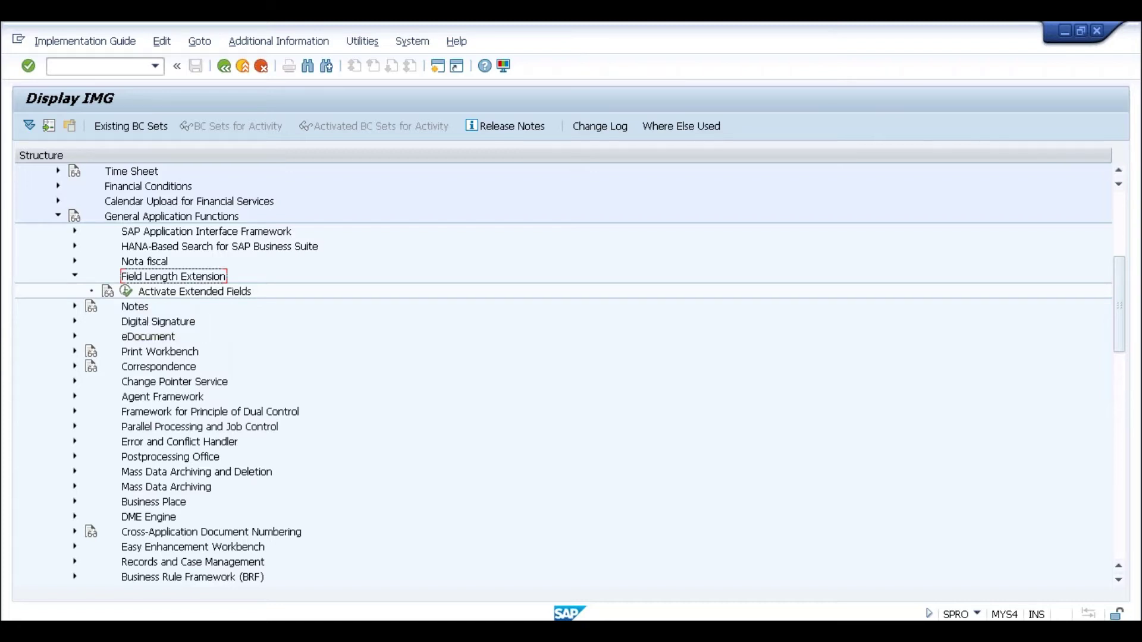
Display the Activate Extended Fields documentation enlarged and examine how the extended material number affects external interfaces such as BAPIs and IDocs
click(107, 291)
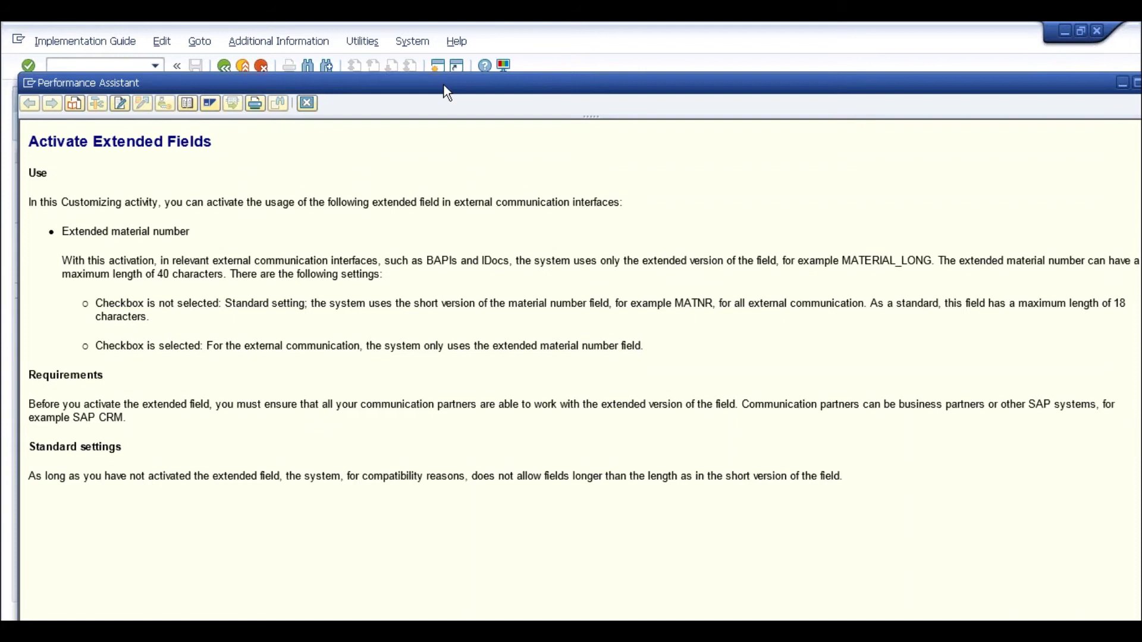
double_click(445, 87)
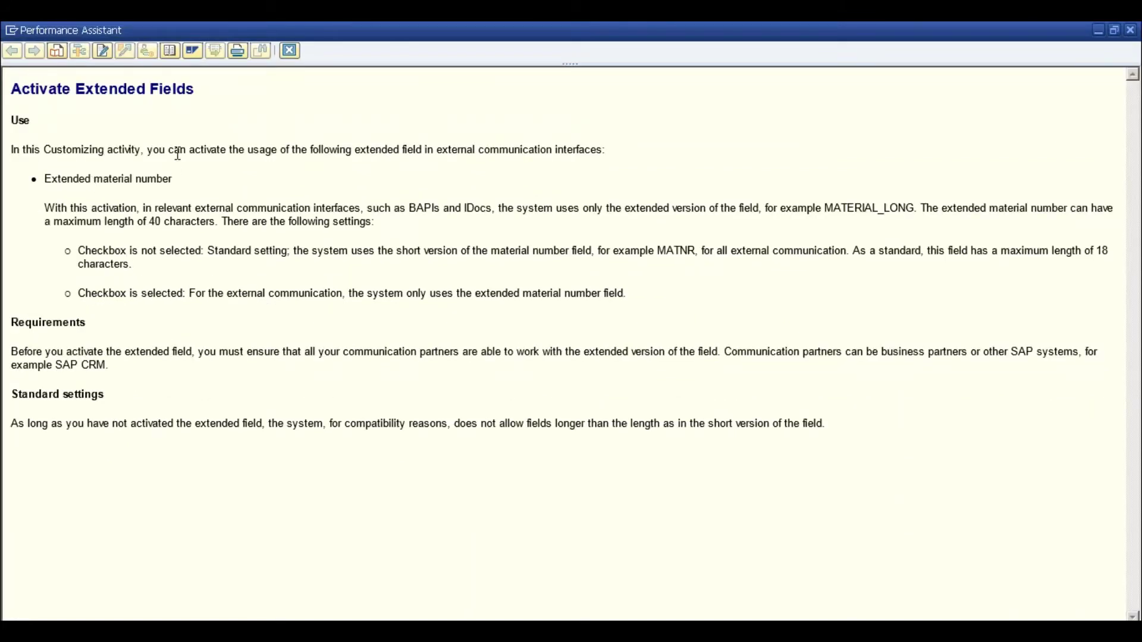
drag(169, 150, 591, 159)
click(210, 192)
drag(45, 179, 178, 180)
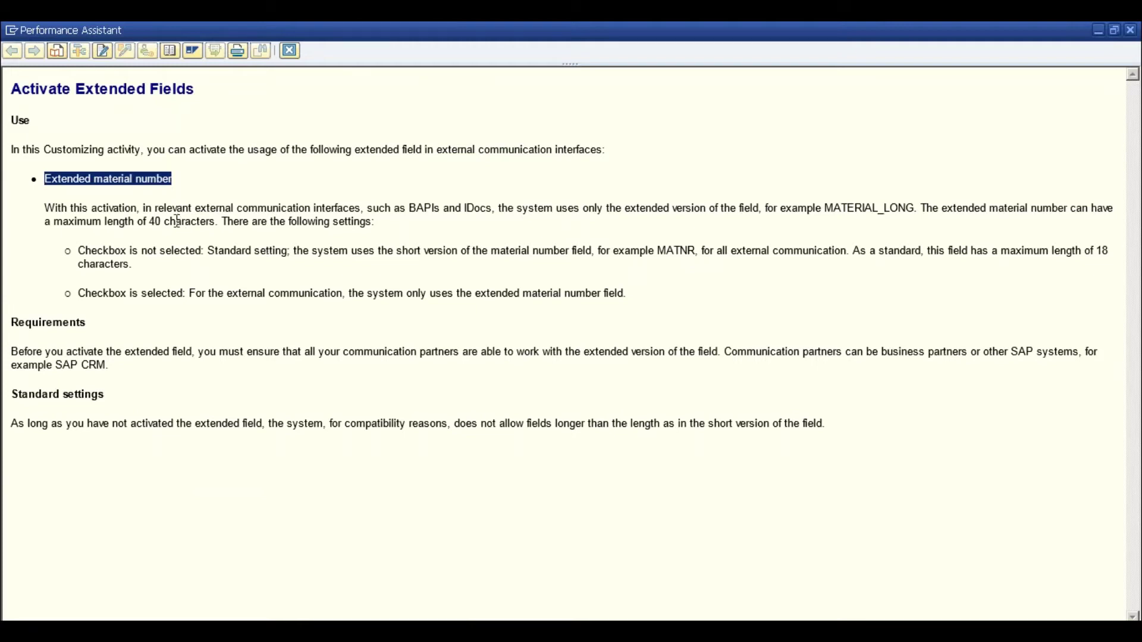
click(138, 211)
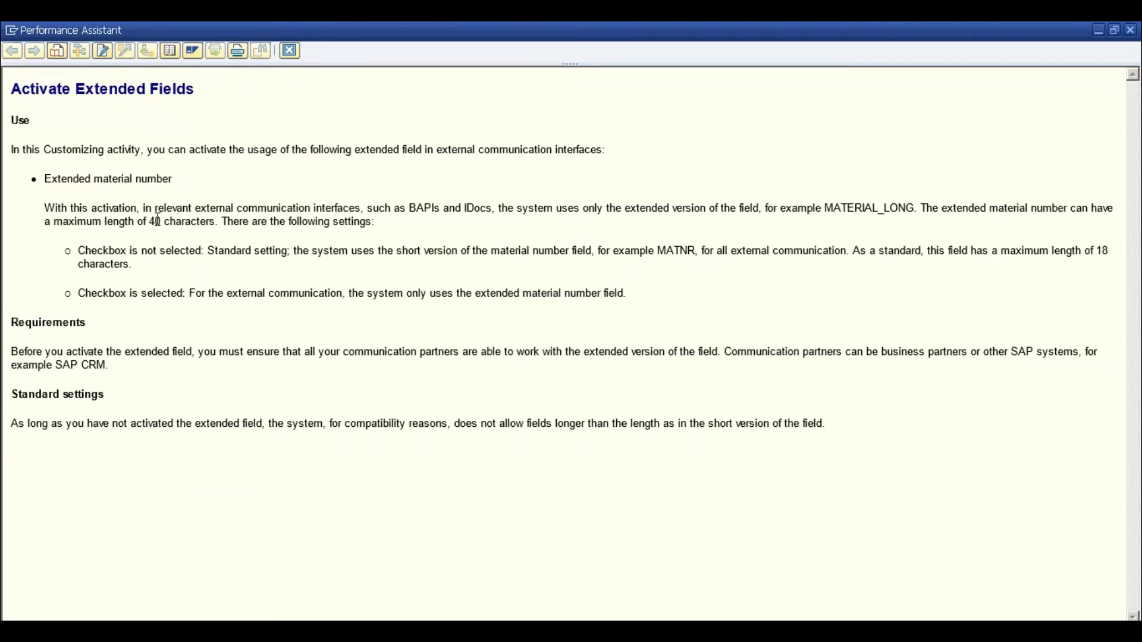
drag(179, 209, 339, 209)
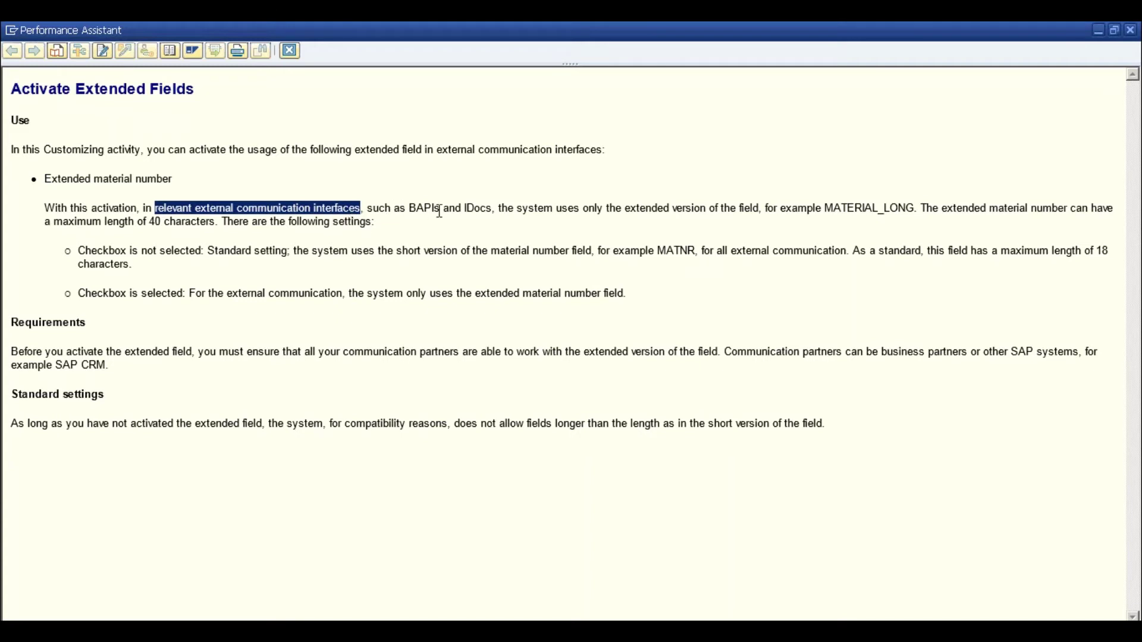
drag(410, 208, 486, 213)
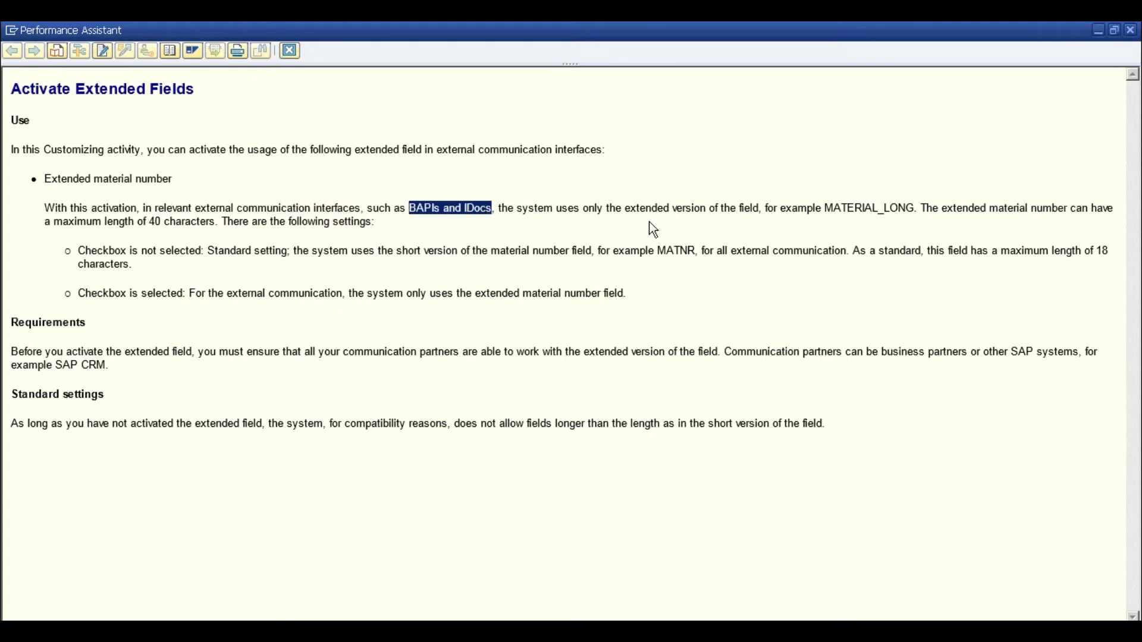
double_click(690, 209)
drag(754, 211, 796, 215)
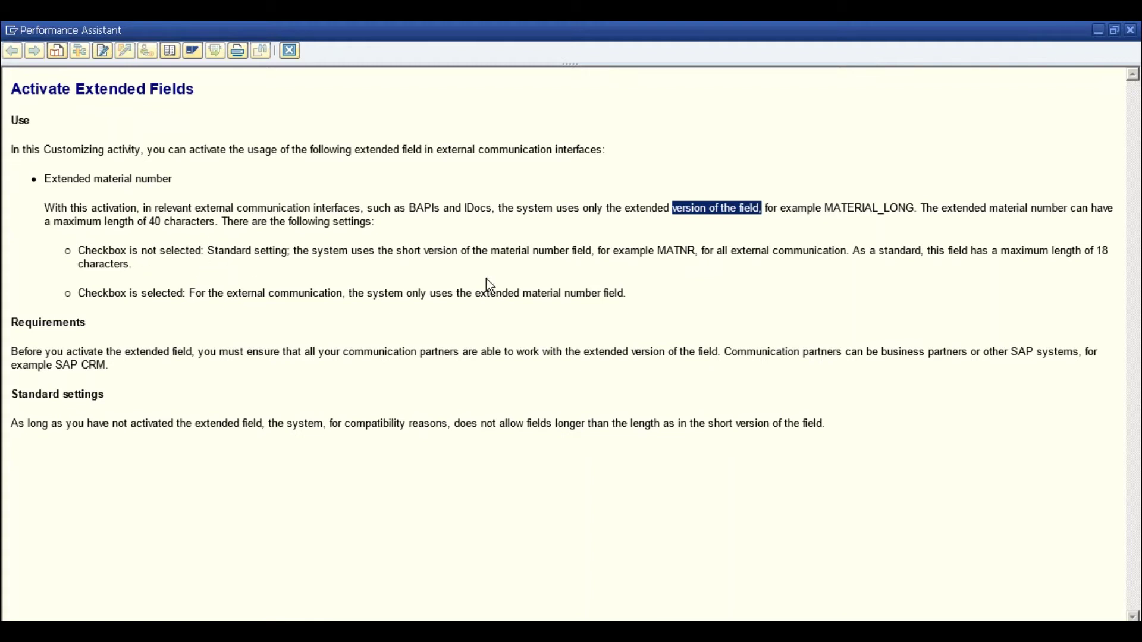
Examine the documentation's checkbox settings and the requirements for communication partners before activating the extended field
click(1105, 260)
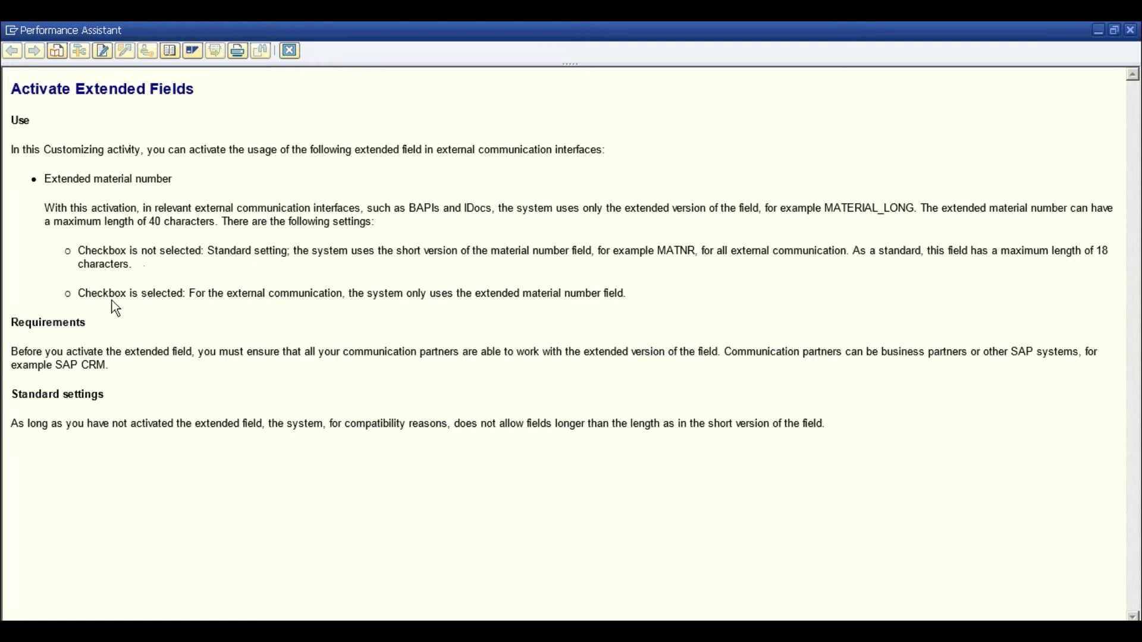
drag(81, 294, 633, 298)
click(148, 297)
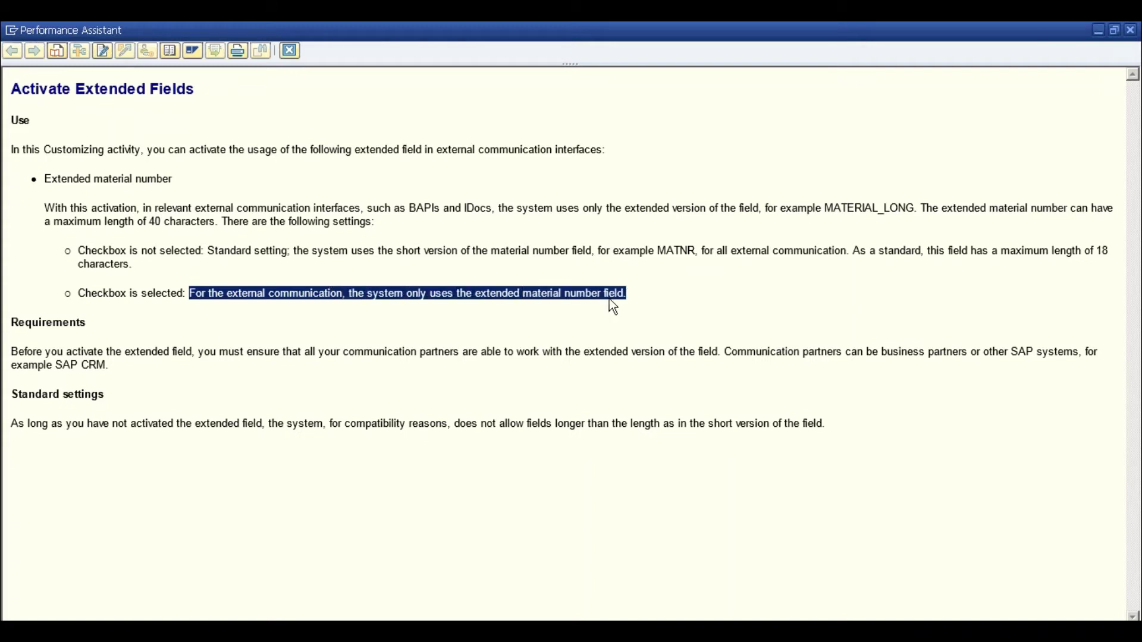
click(84, 331)
drag(80, 352, 699, 359)
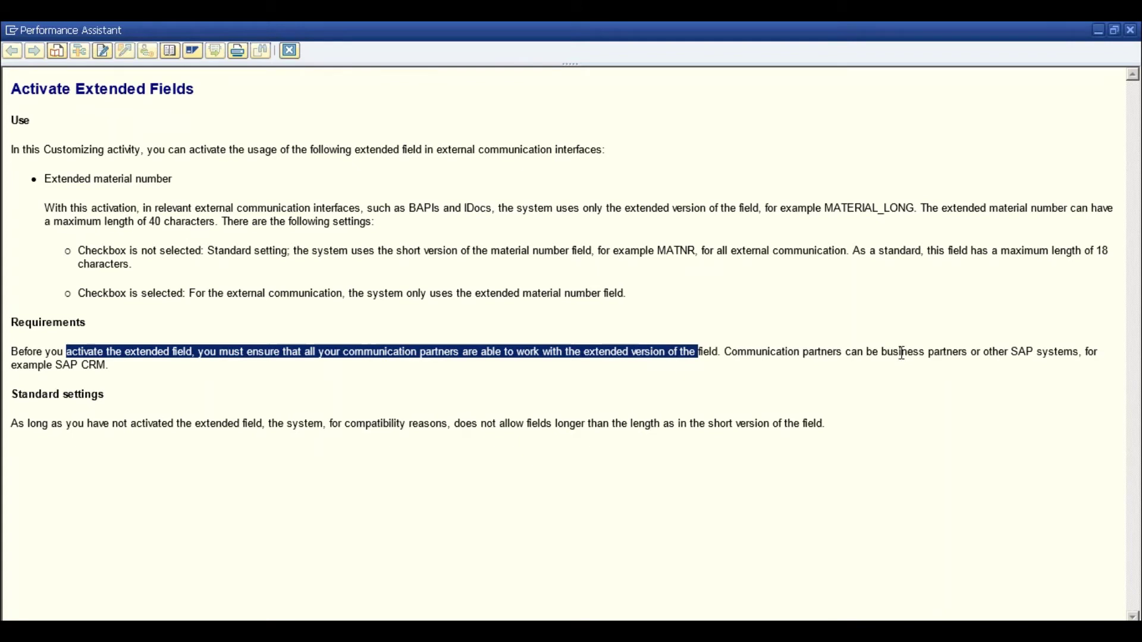
drag(898, 352, 1079, 358)
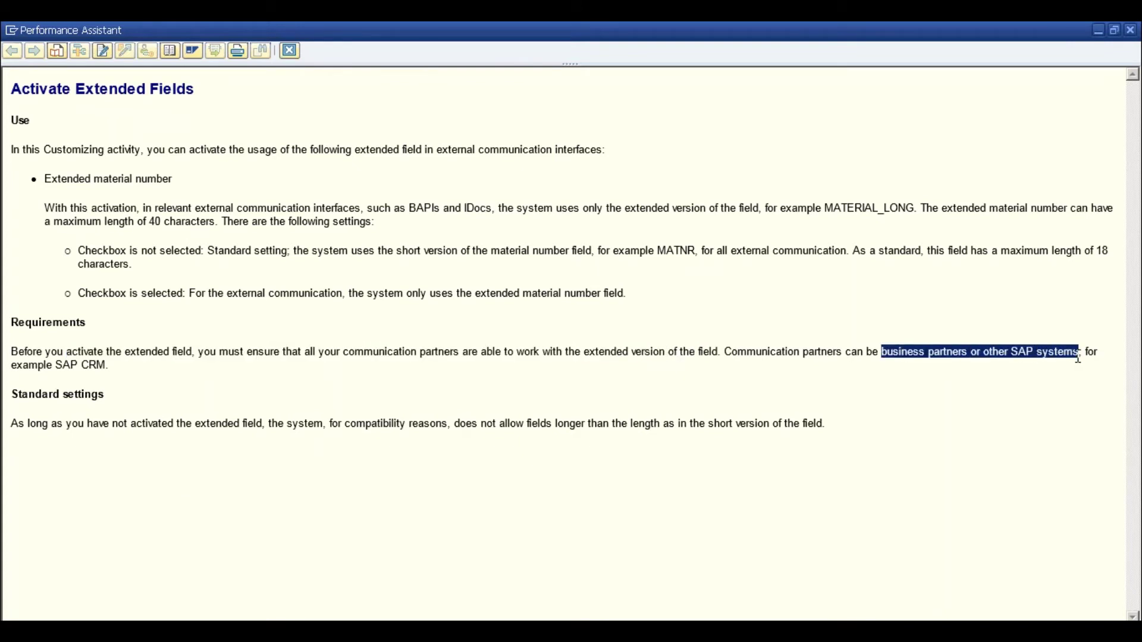
drag(106, 365, 64, 361)
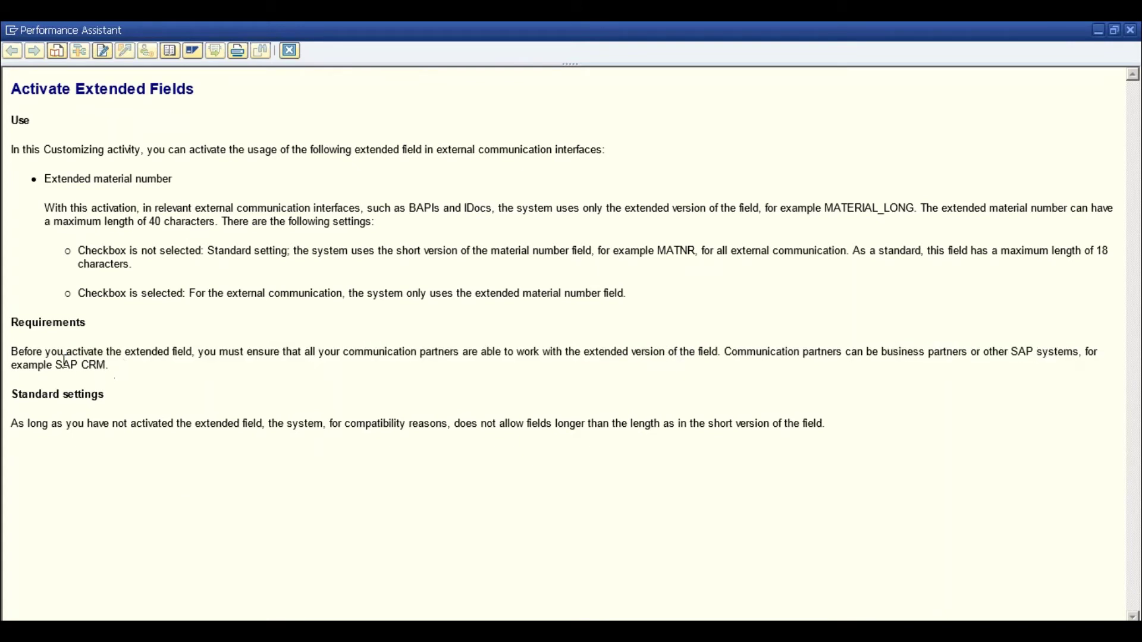
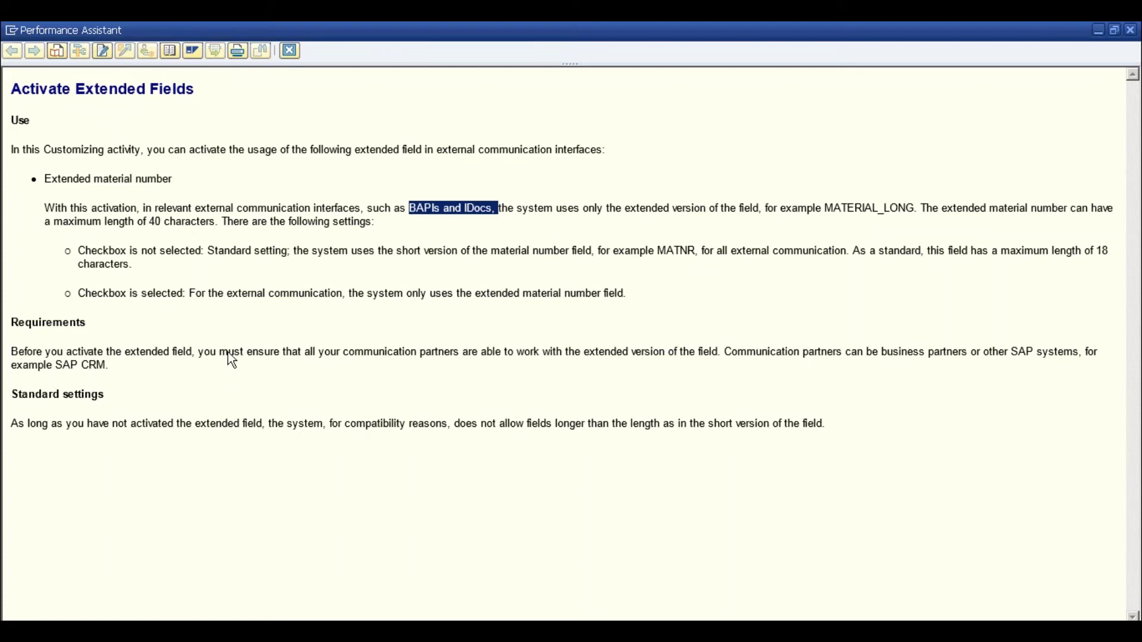
drag(245, 351, 726, 360)
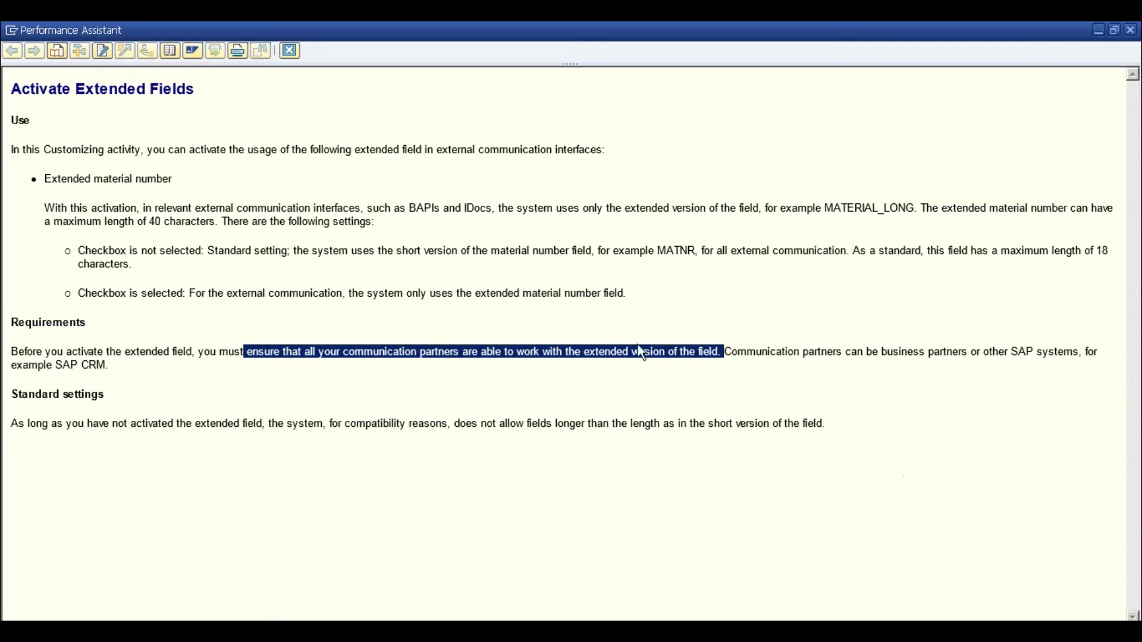
Close the documentation and execute the Activate Extended Fields customizing activity
click(290, 51)
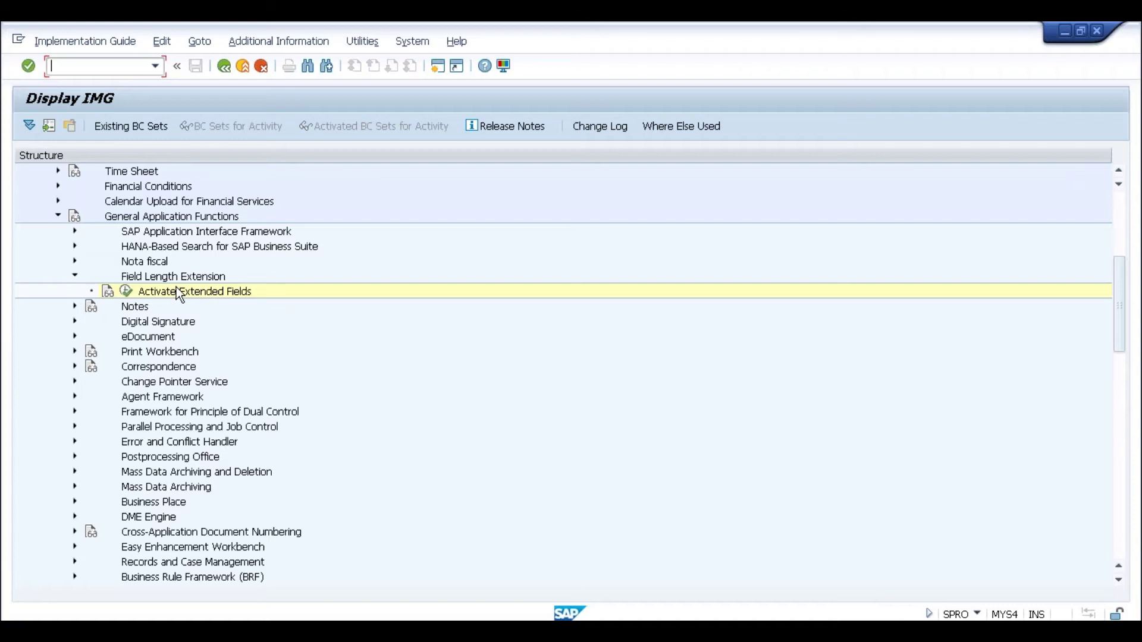
click(126, 291)
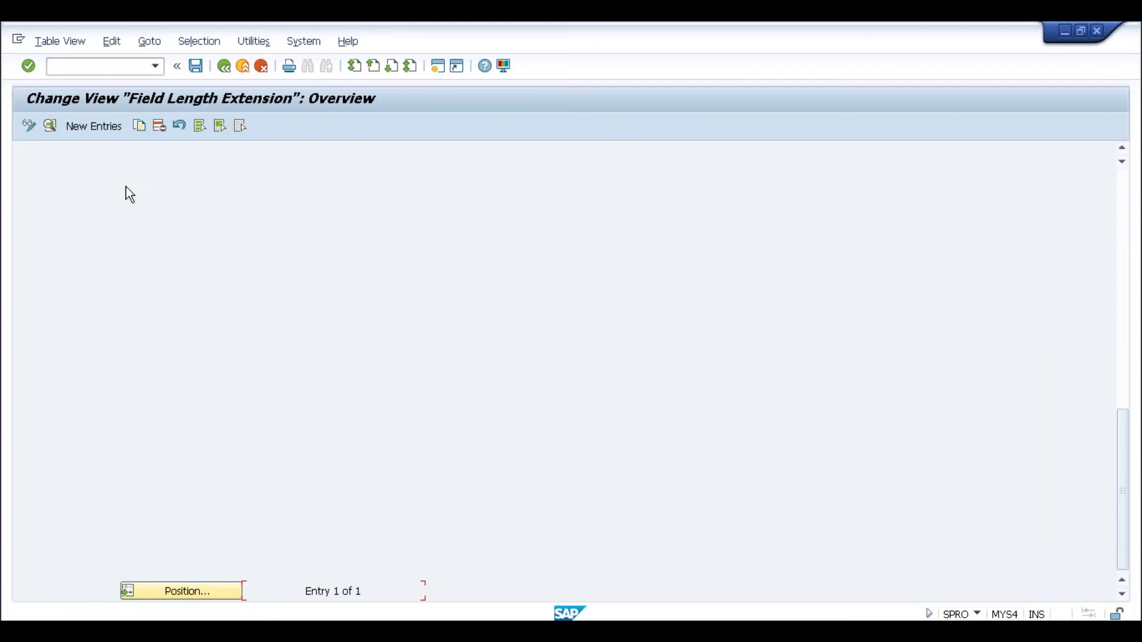
click(108, 130)
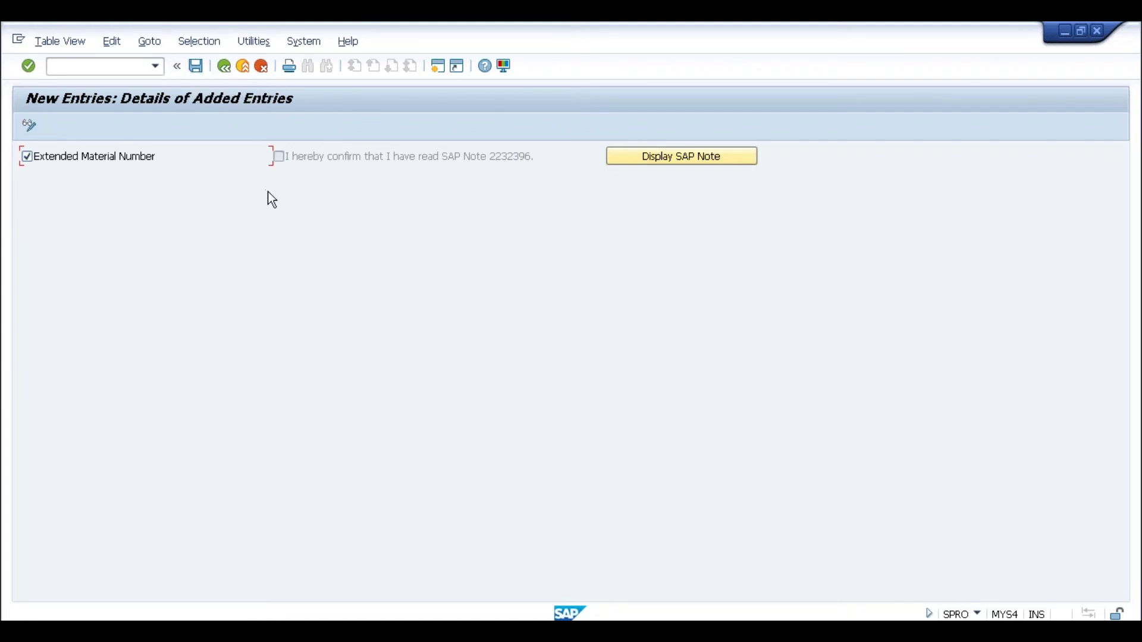
key(ctrl+s)
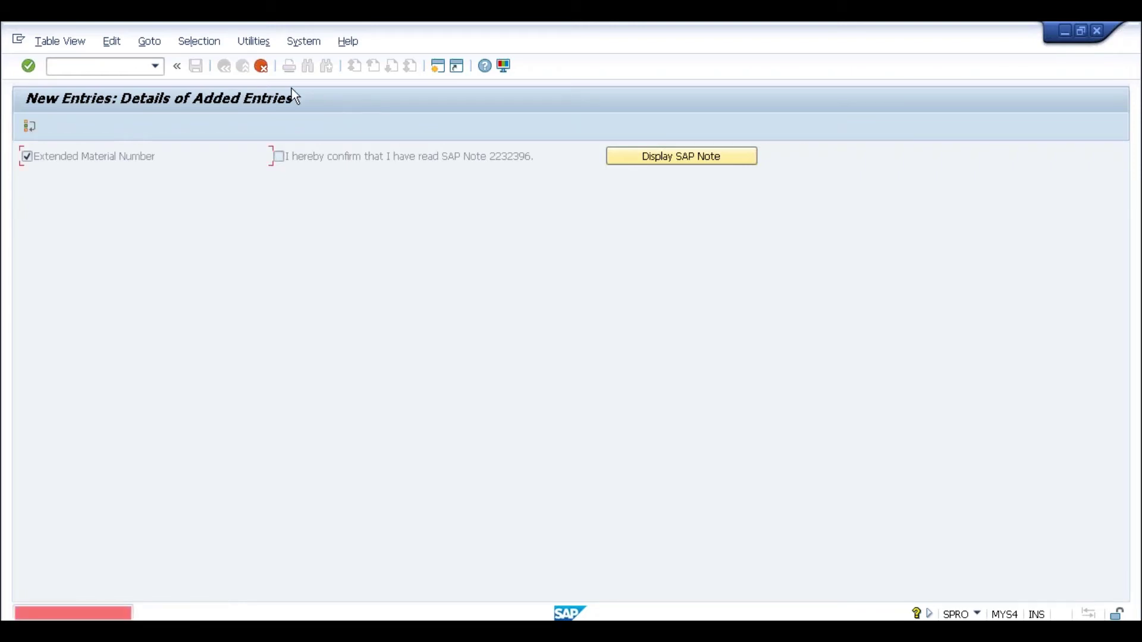
click(262, 66)
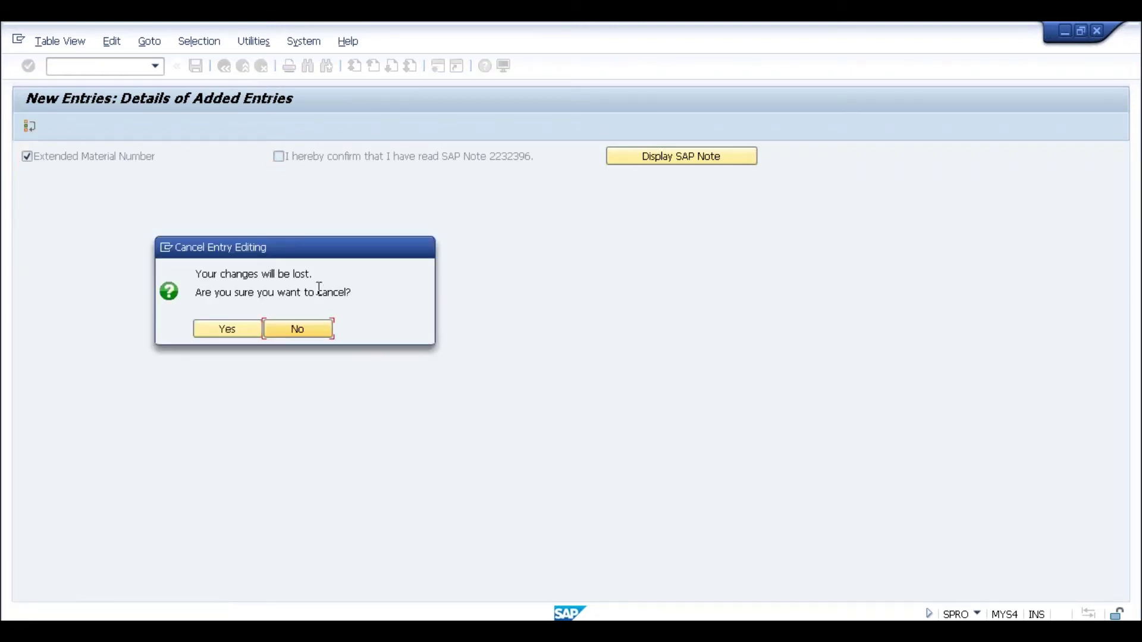
click(232, 331)
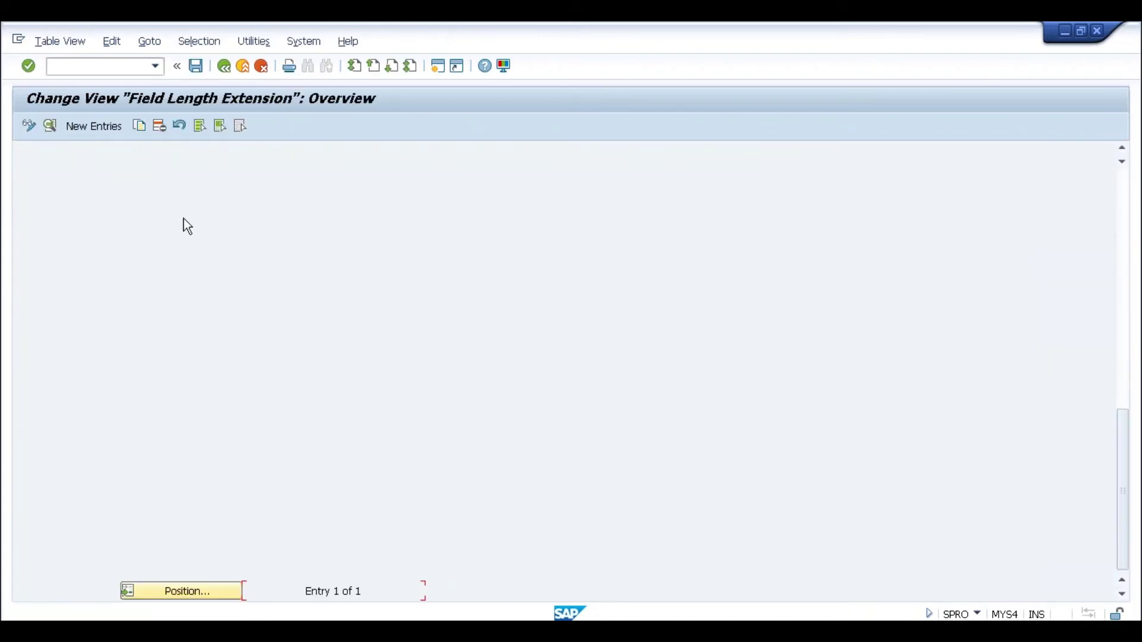
Try to save a new field length extension entry with Extended Material Number selected, and read the long text of the error message
click(116, 125)
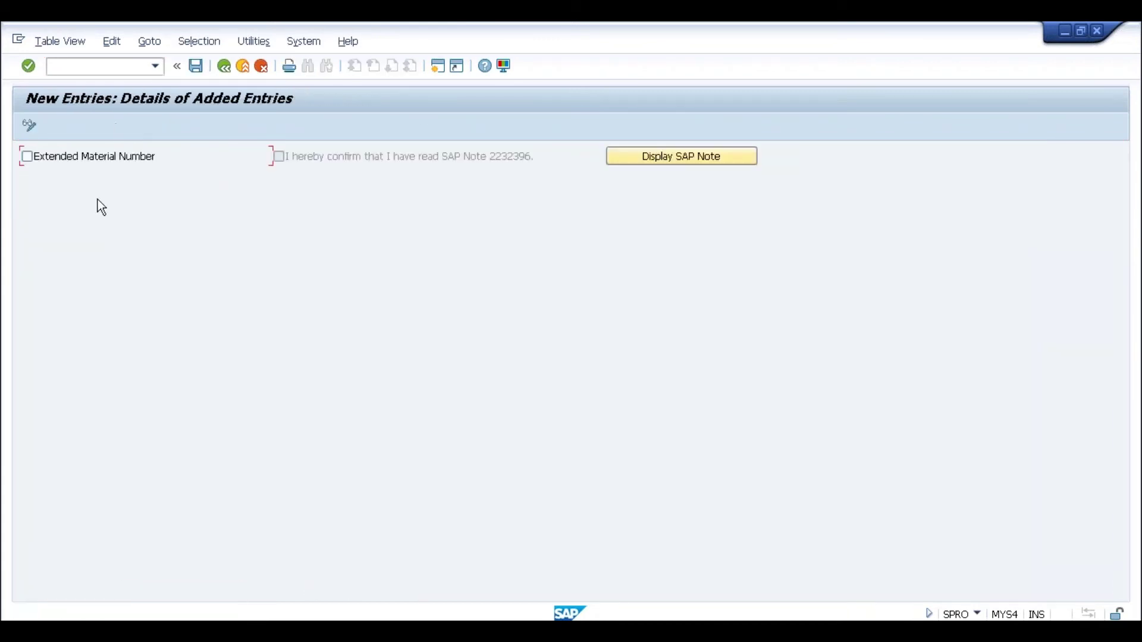
click(38, 158)
click(196, 66)
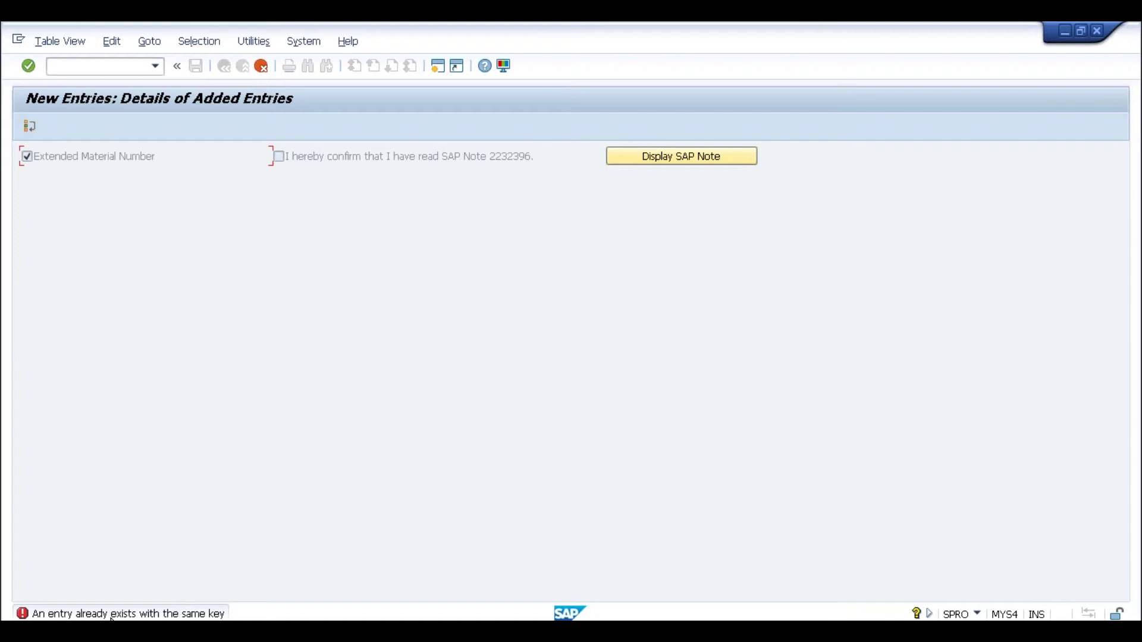
double_click(131, 614)
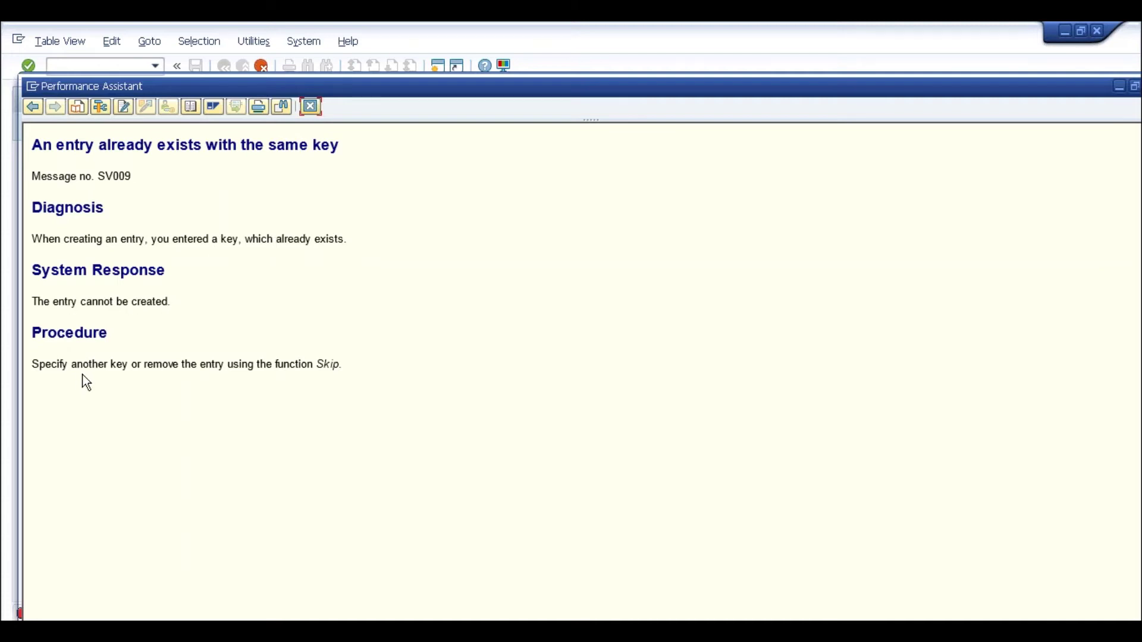
click(310, 107)
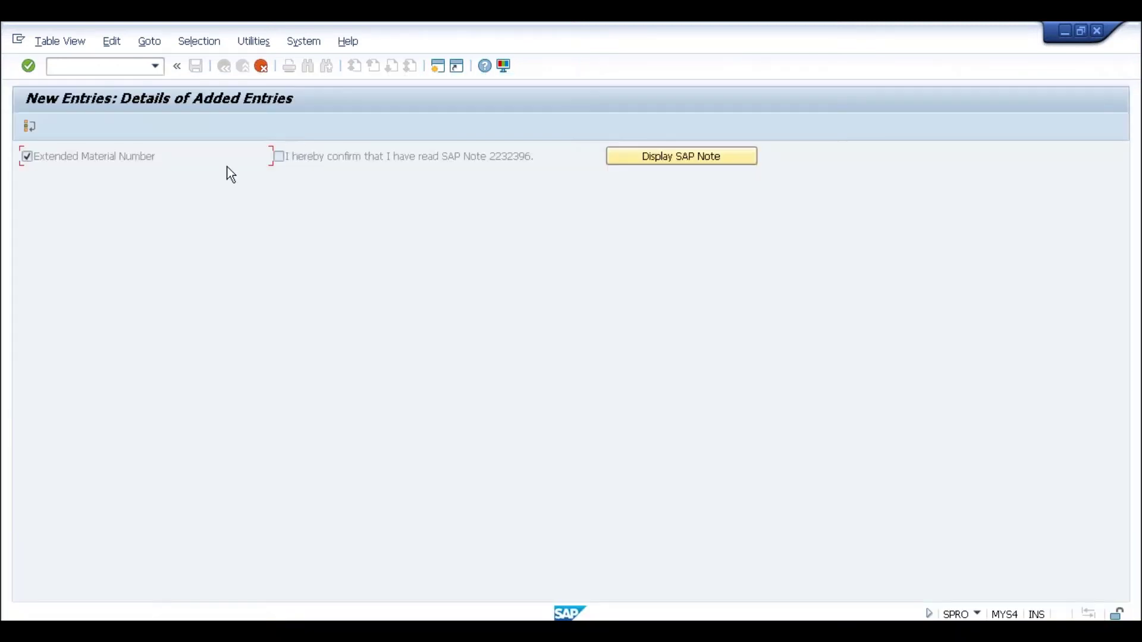
Discard the unsaved field length extension entry and start a new one from the Activate Extended Fields activity
click(261, 67)
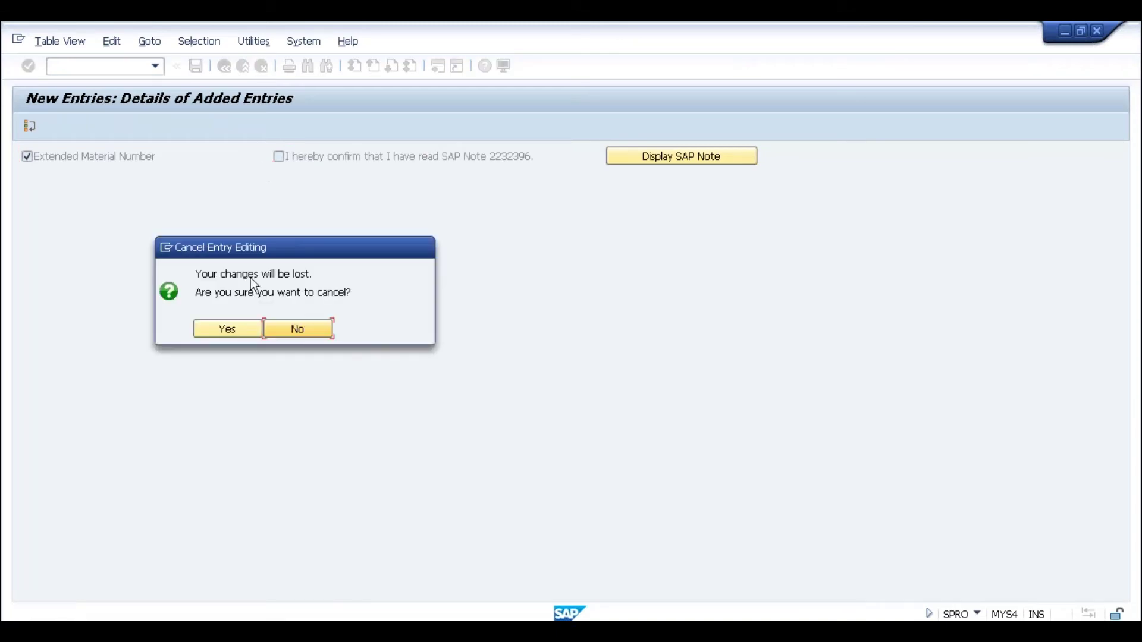
click(207, 331)
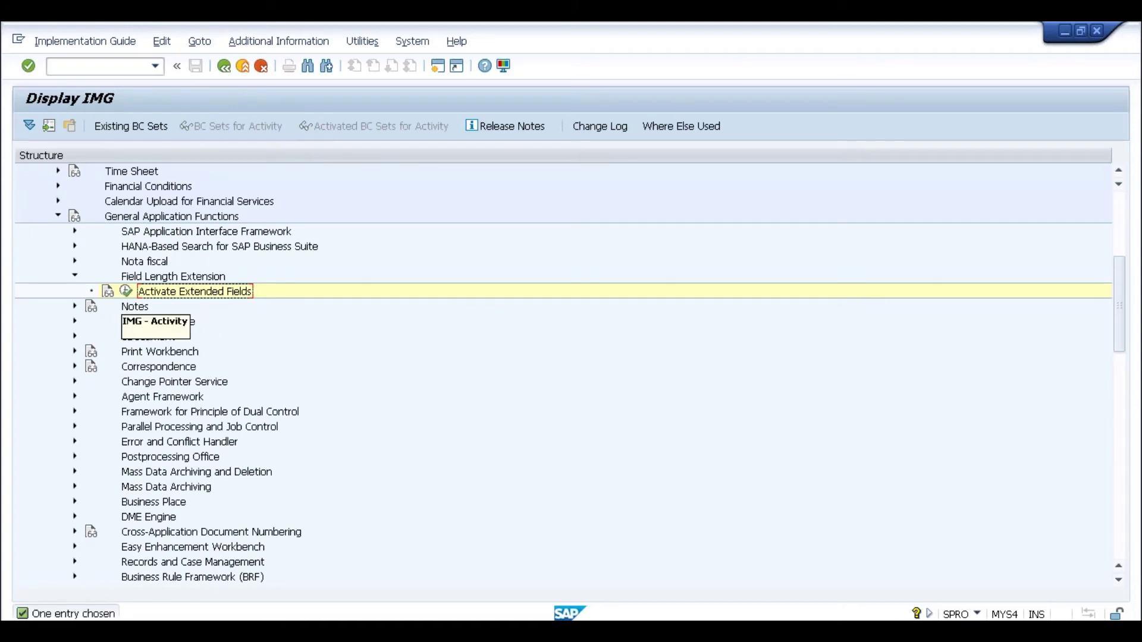
double_click(208, 297)
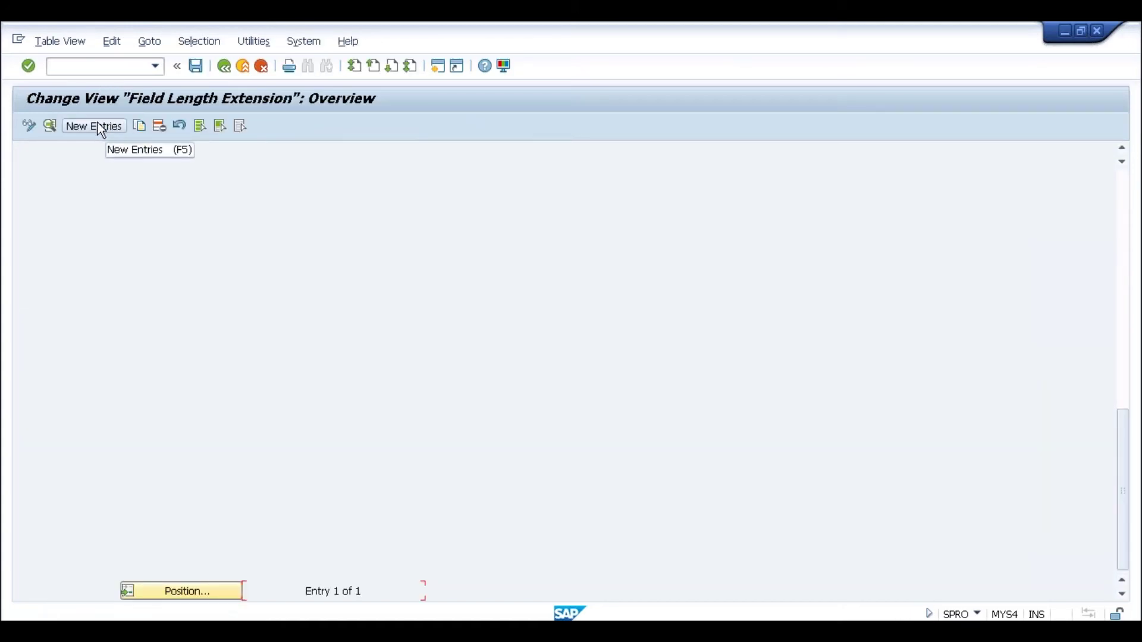
click(101, 130)
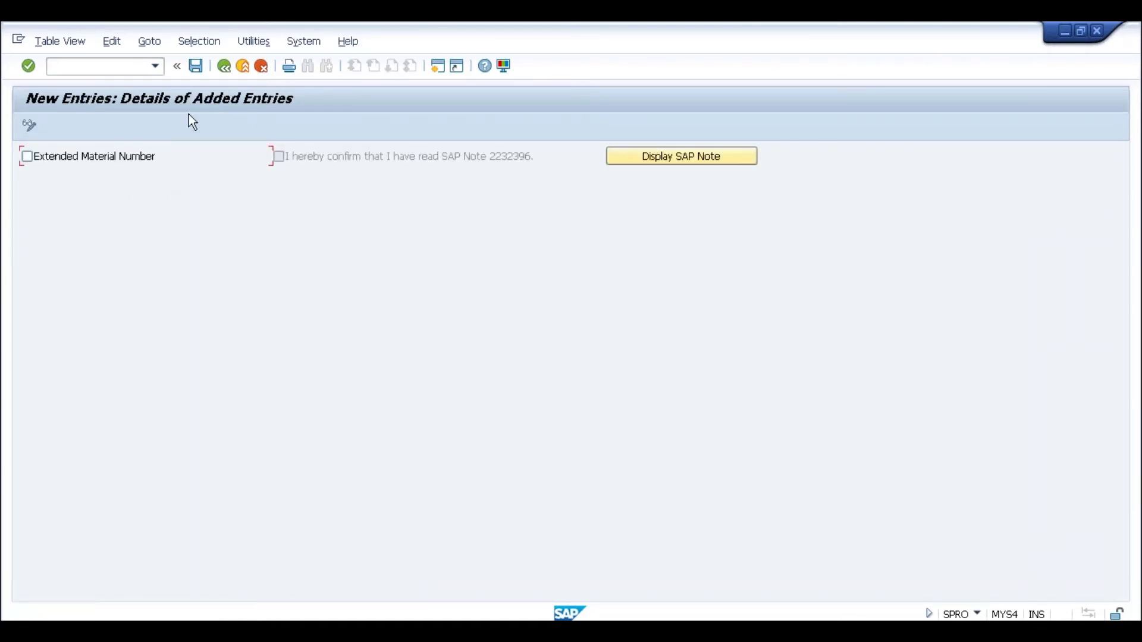
Select Extended Material Number and display SAP Note 2232396 in the browser, allowing the access request, and close the browser window
click(197, 66)
click(74, 158)
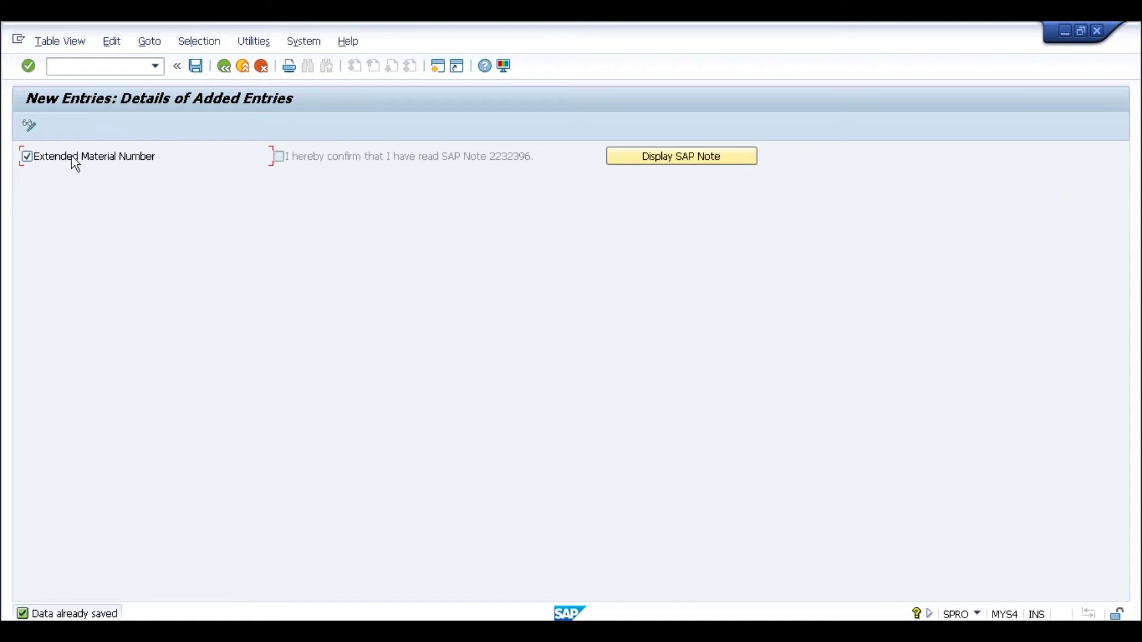
click(632, 162)
click(396, 366)
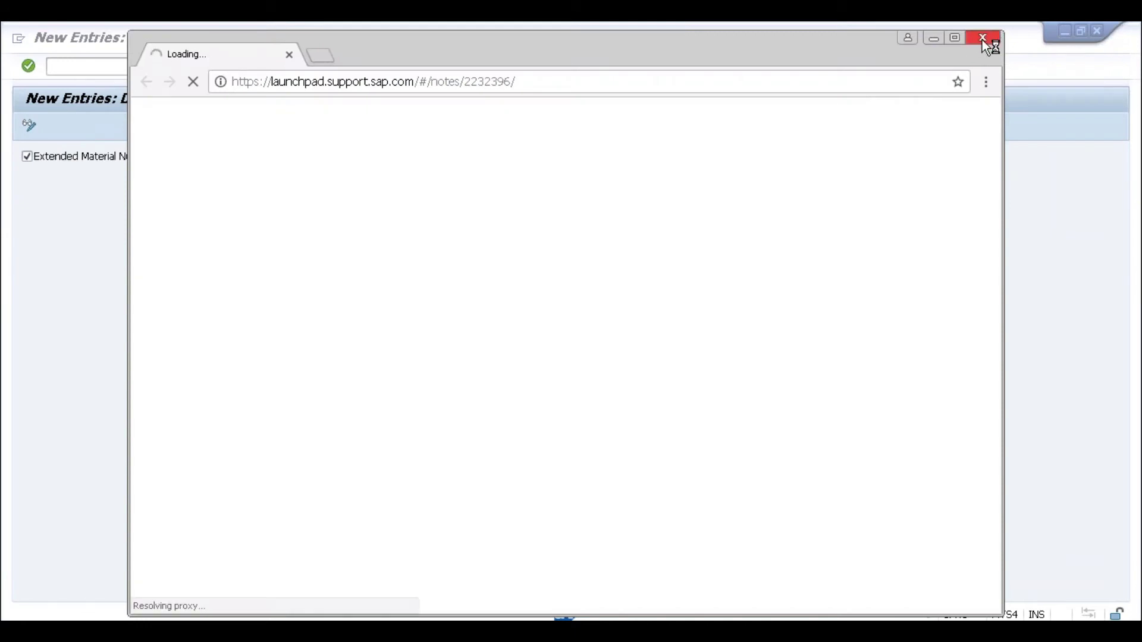
click(983, 38)
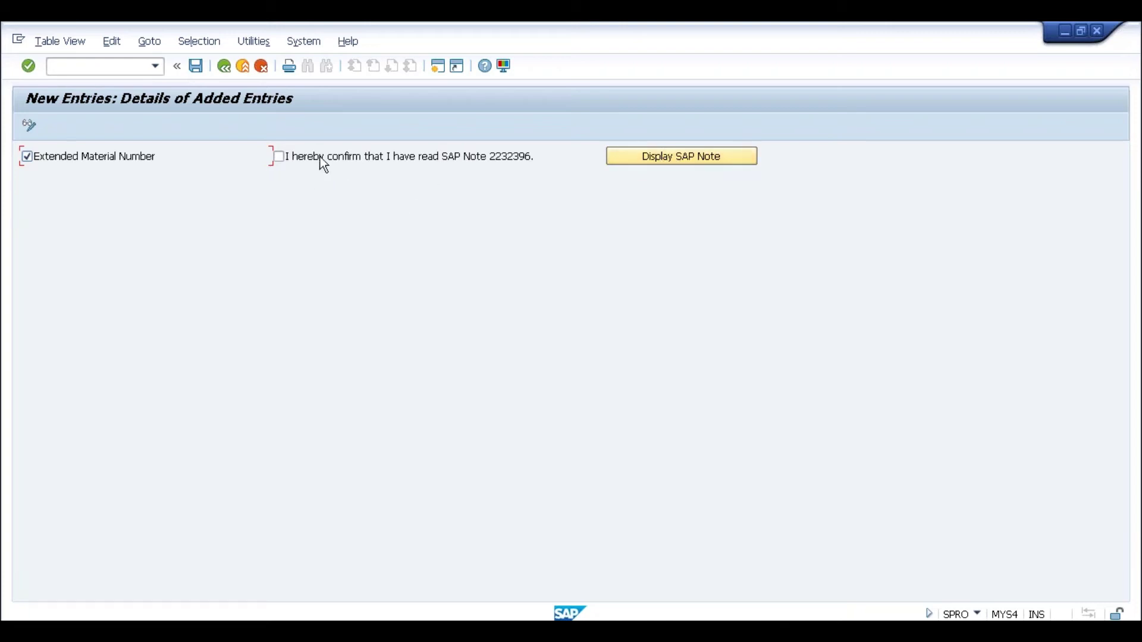
Try confirming that SAP Note 2232396 has been read, and clear both the confirmation and Extended Material Number
click(280, 159)
click(279, 156)
click(27, 157)
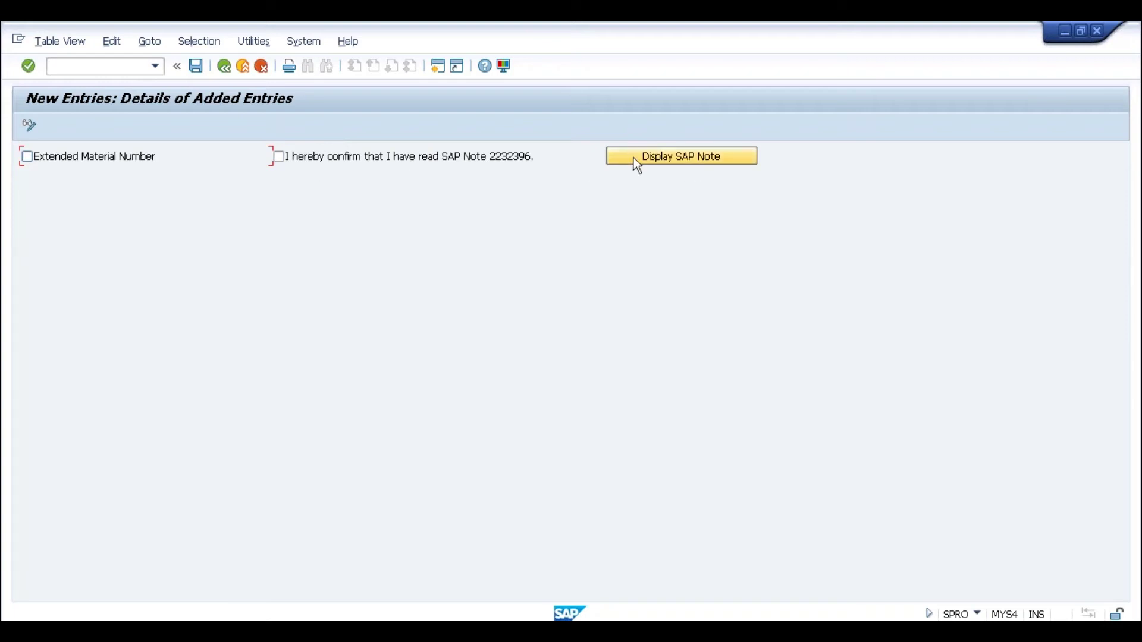
Display SAP Note 2232396 in the browser again, close its logon page, and leave the new entry without saving
key(alt+Tab)
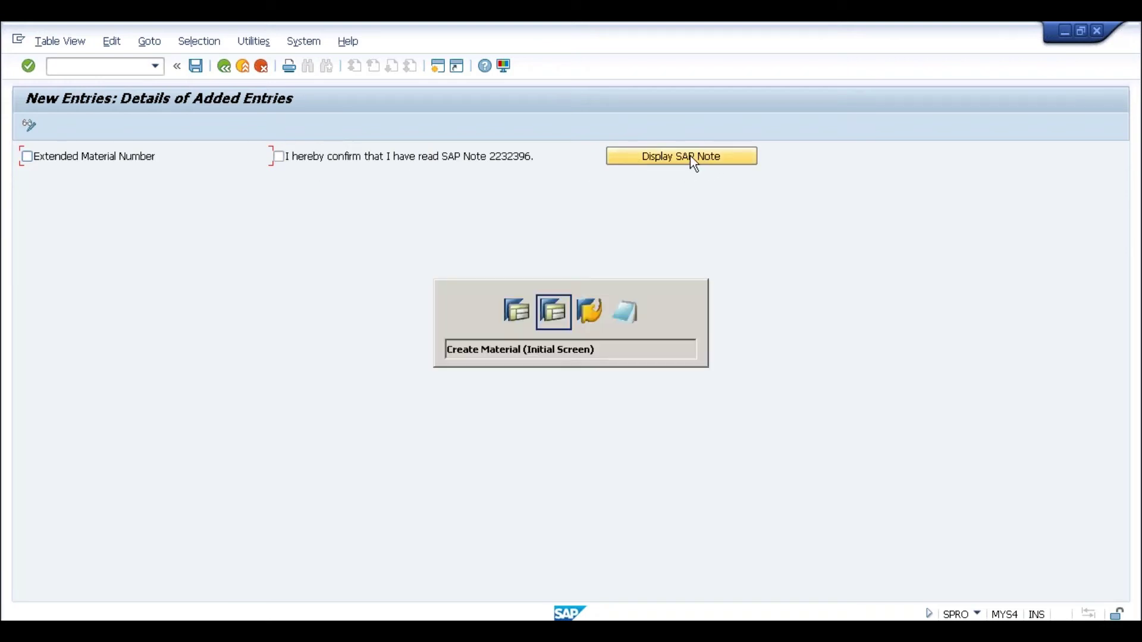
key(alt+Tab)
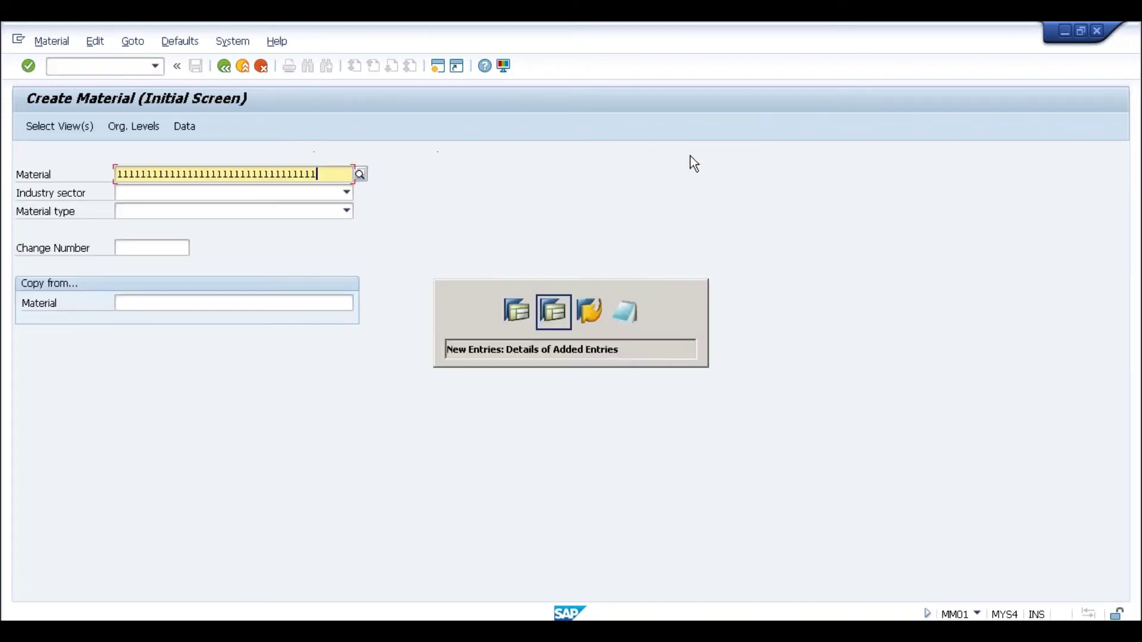
click(676, 158)
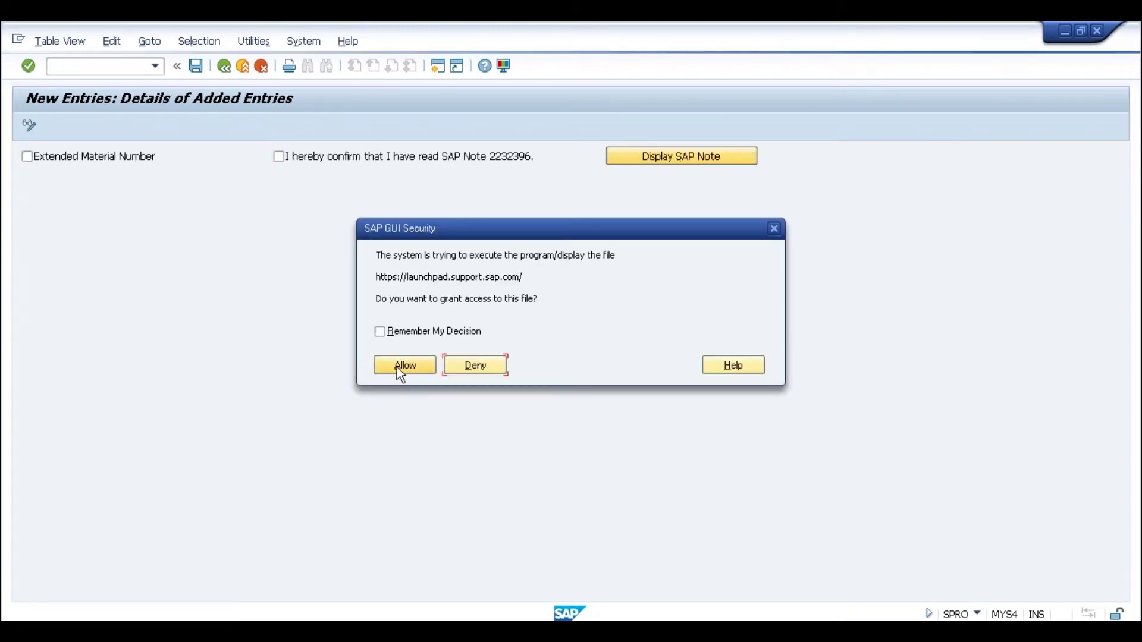
click(398, 366)
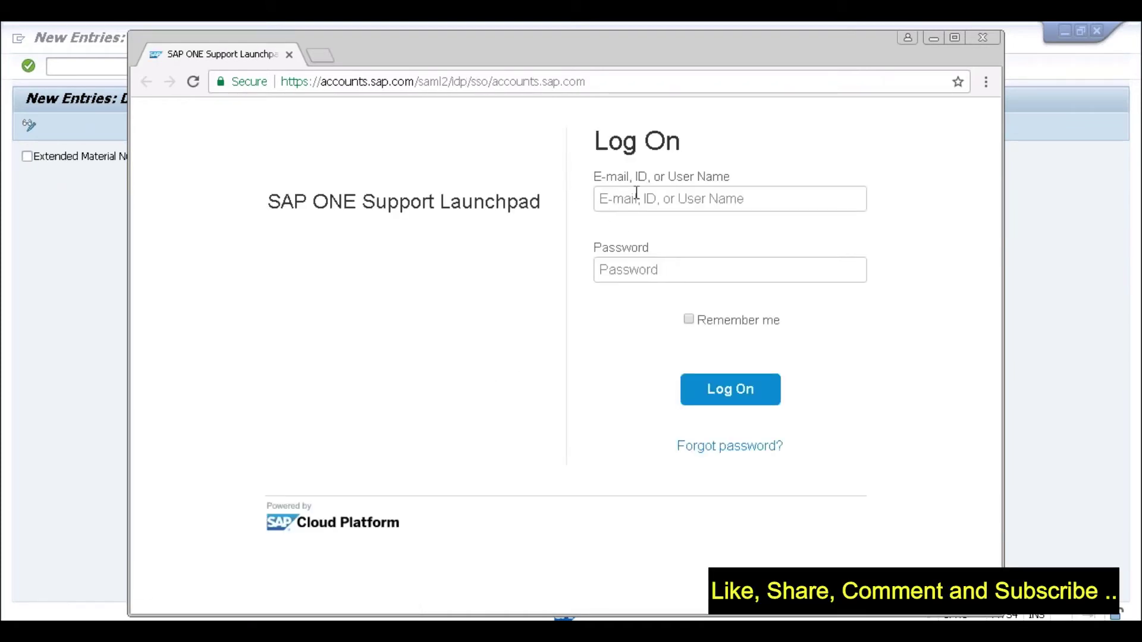
click(982, 38)
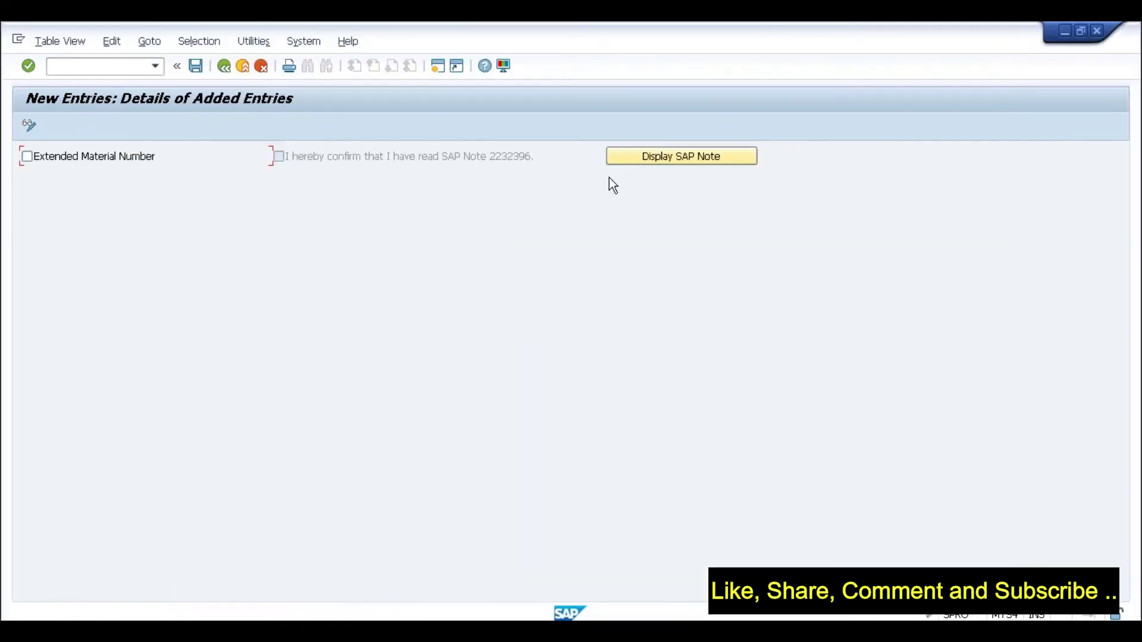
click(224, 67)
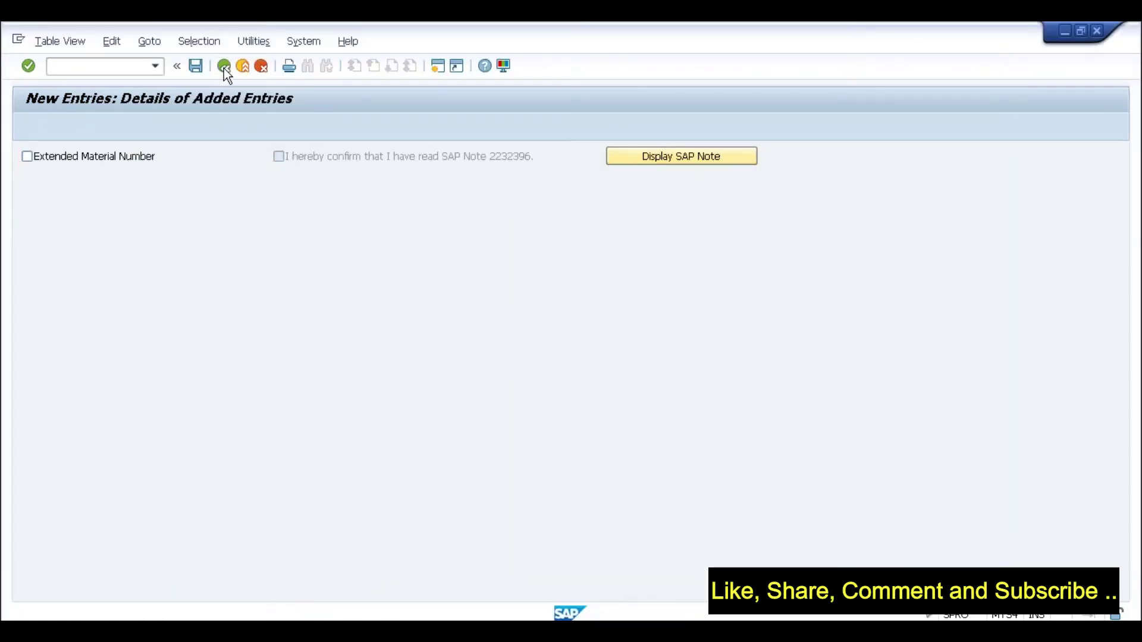
click(262, 69)
Review the communication partner requirements in the Activate Extended Fields documentation, and leave the implementation guide
click(107, 291)
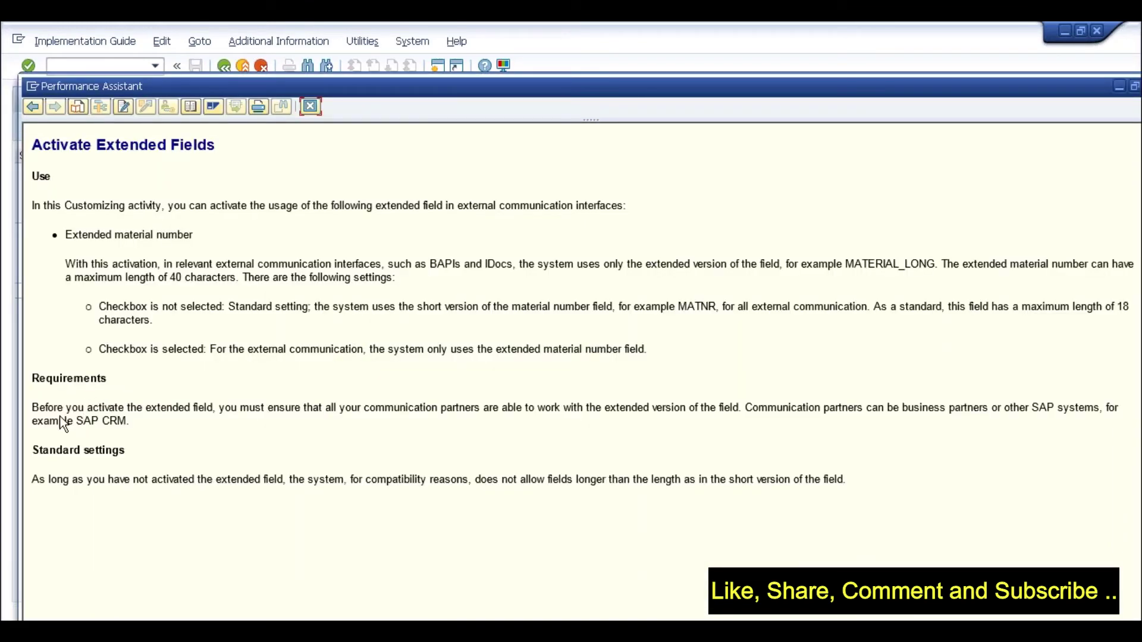
drag(218, 408, 240, 423)
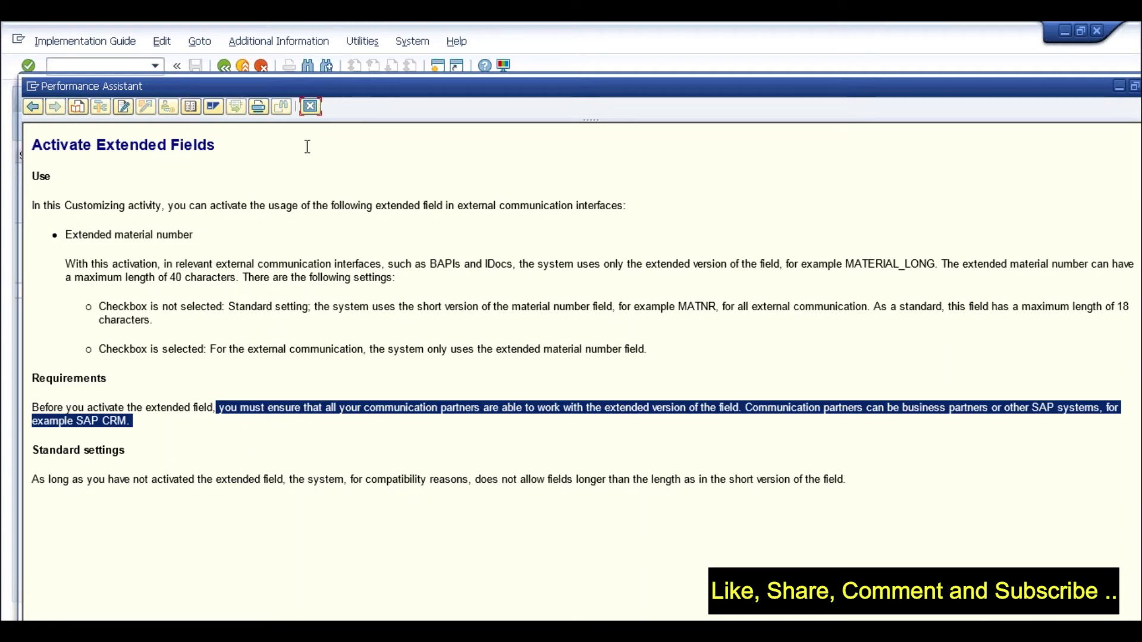
click(310, 108)
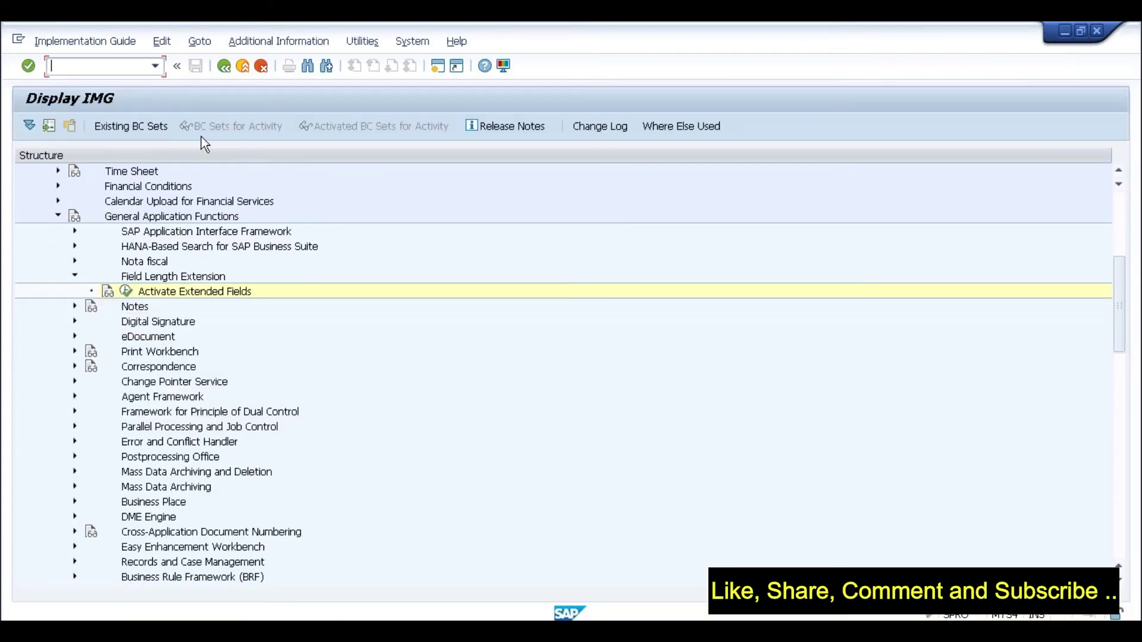
click(230, 67)
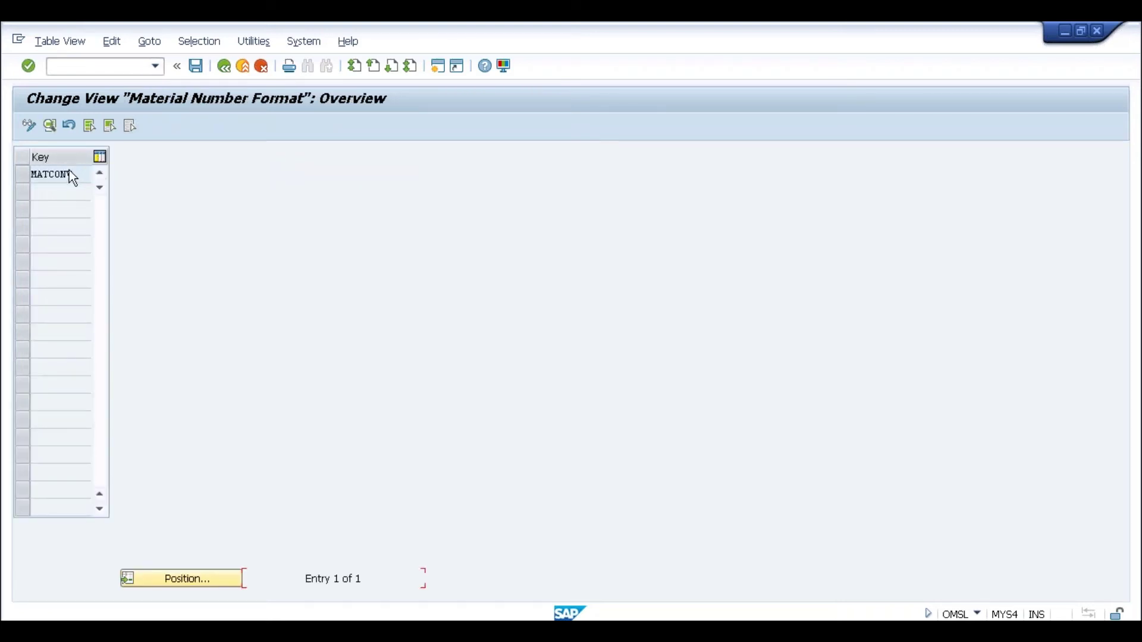
In the details of the MATCONV material number format, set the material number length to 35 and select Lexicographical
double_click(61, 174)
click(240, 213)
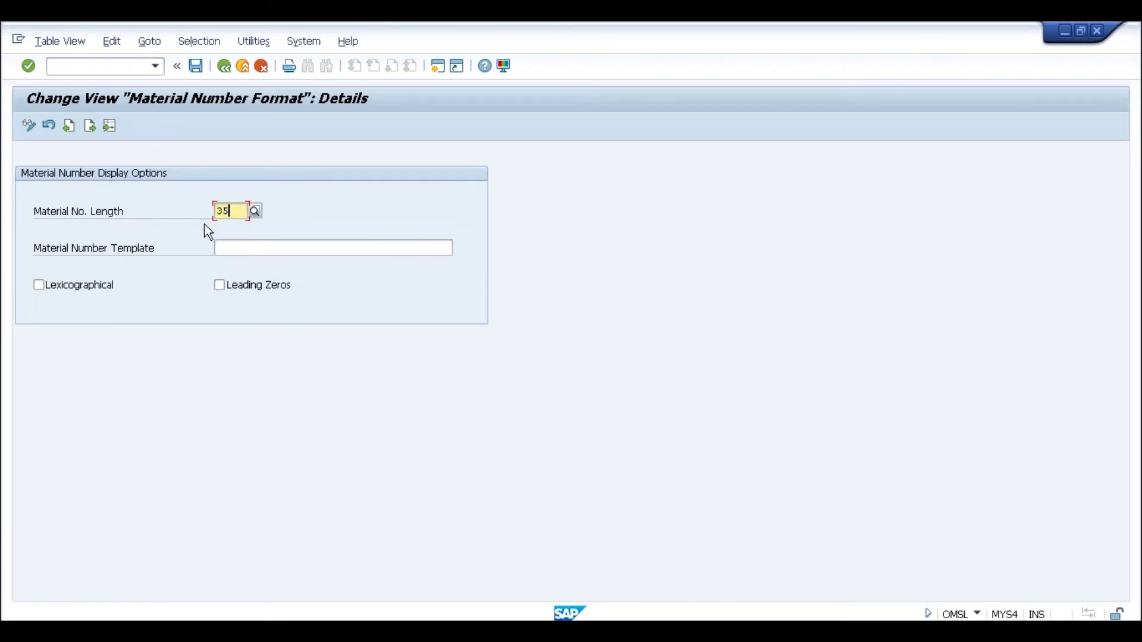
key(BackSpace)
key(BackSpace)
text(35)
click(63, 289)
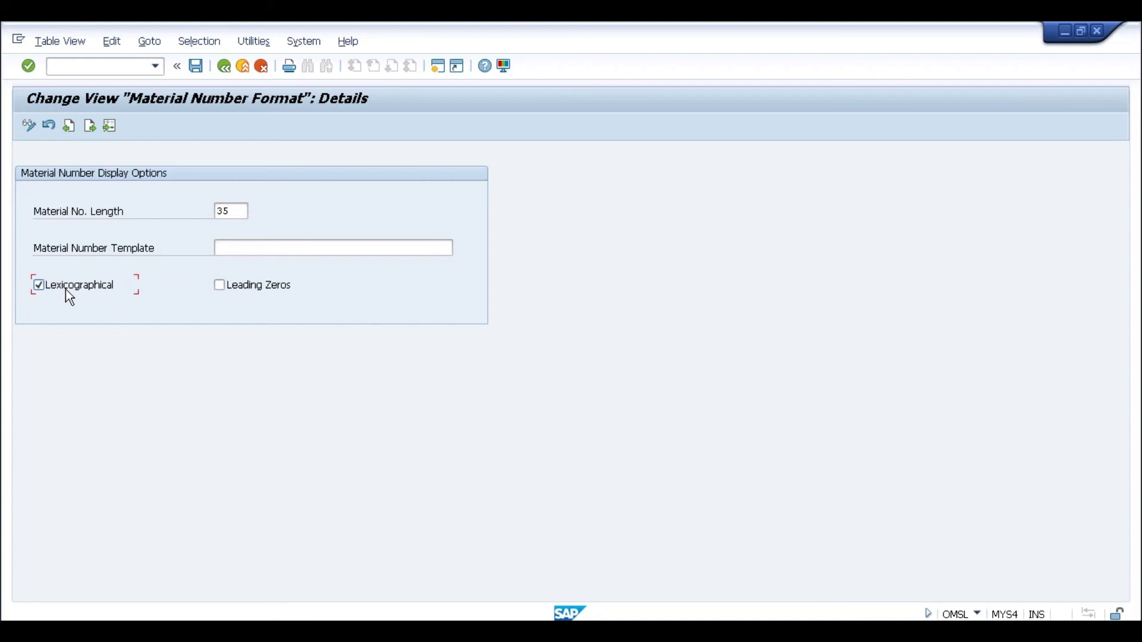
Display the Lexicographical indicator's documentation enlarged and look through its storage rules and examples for material numbers
key(F1)
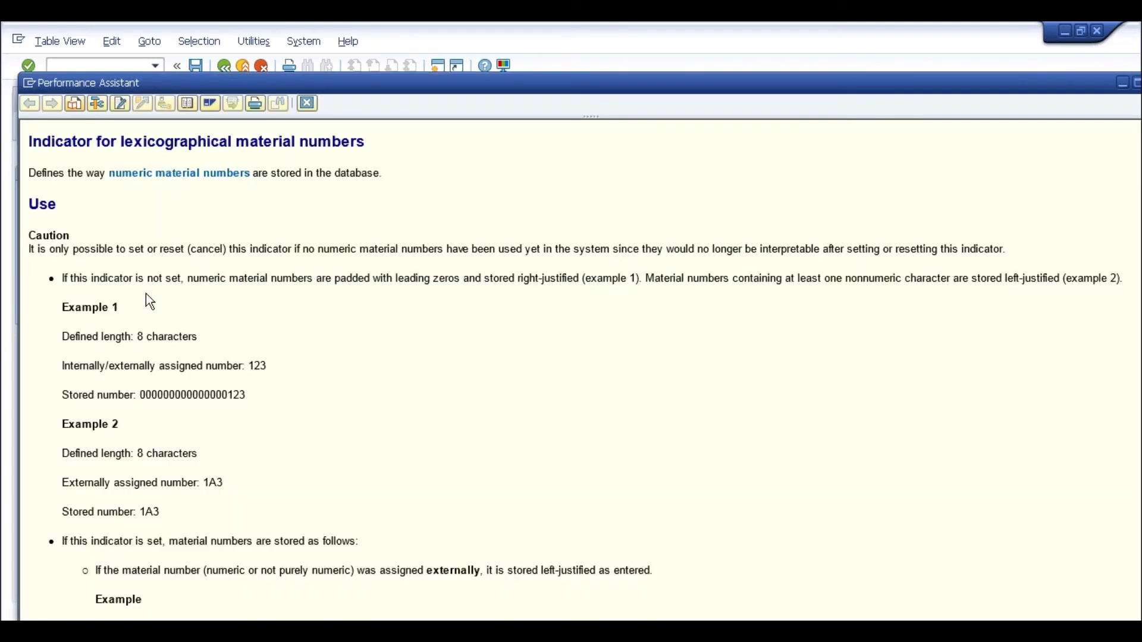
double_click(373, 84)
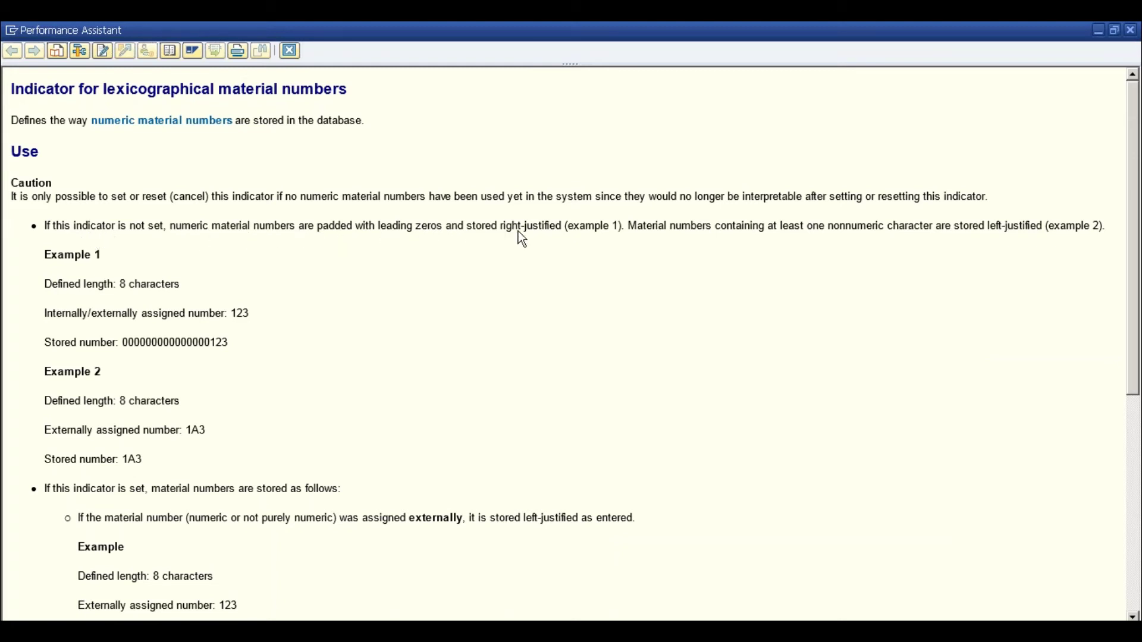
click(291, 51)
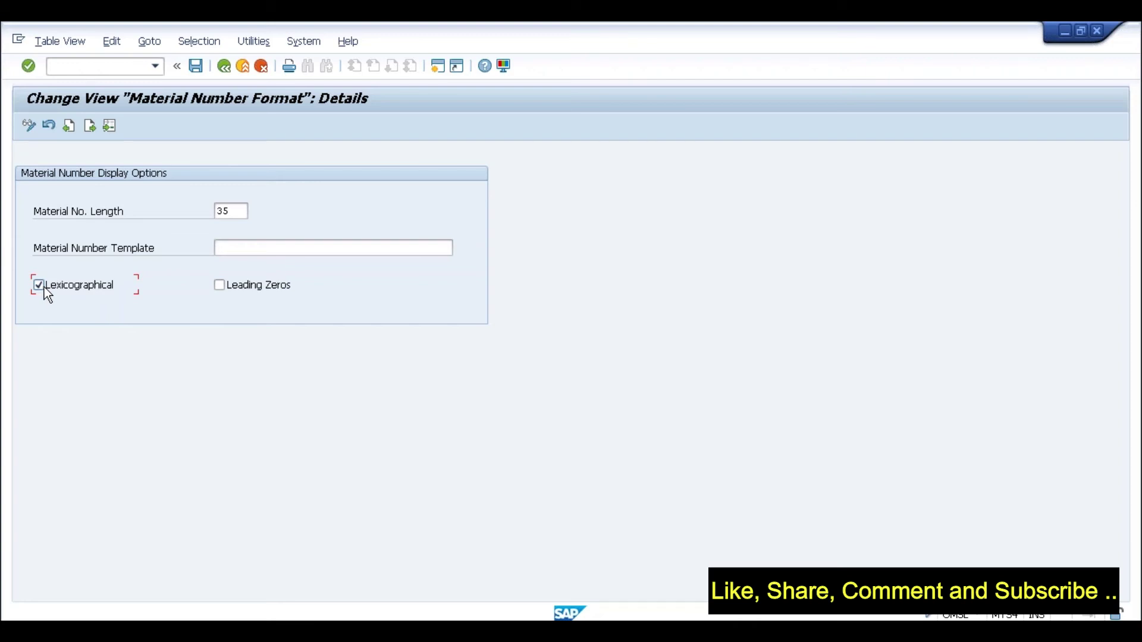
key(F1)
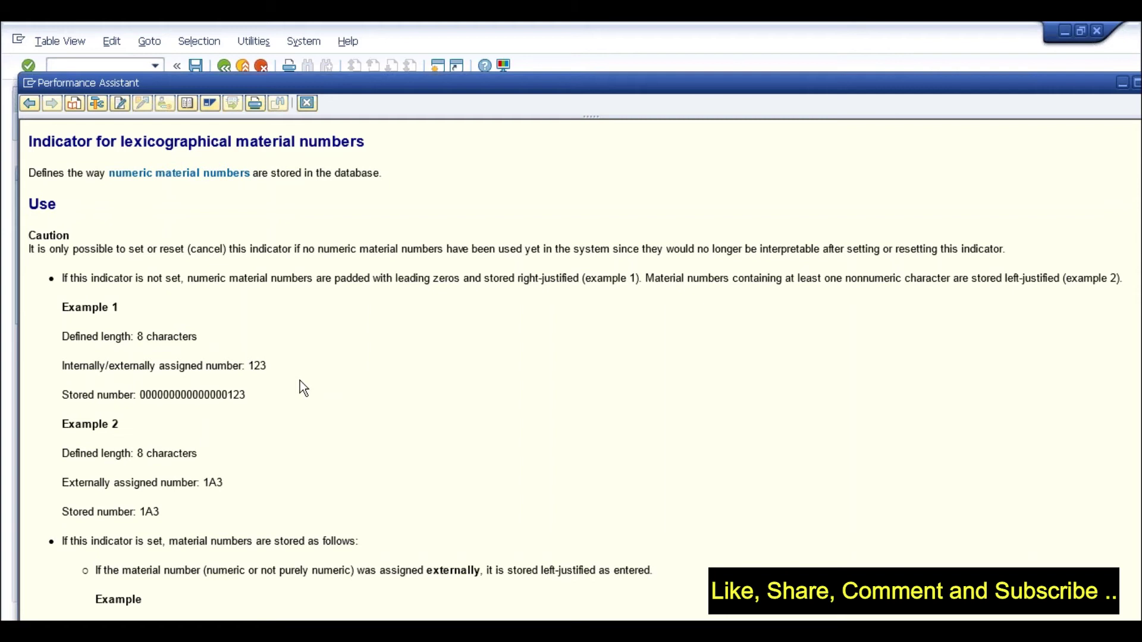
double_click(353, 82)
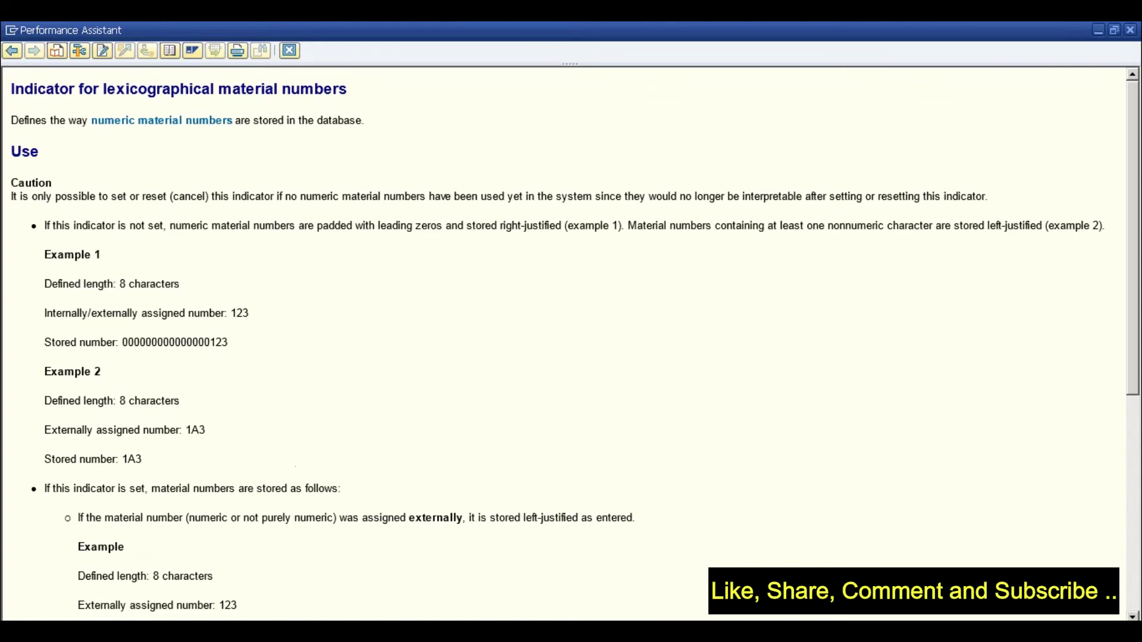
click(1136, 429)
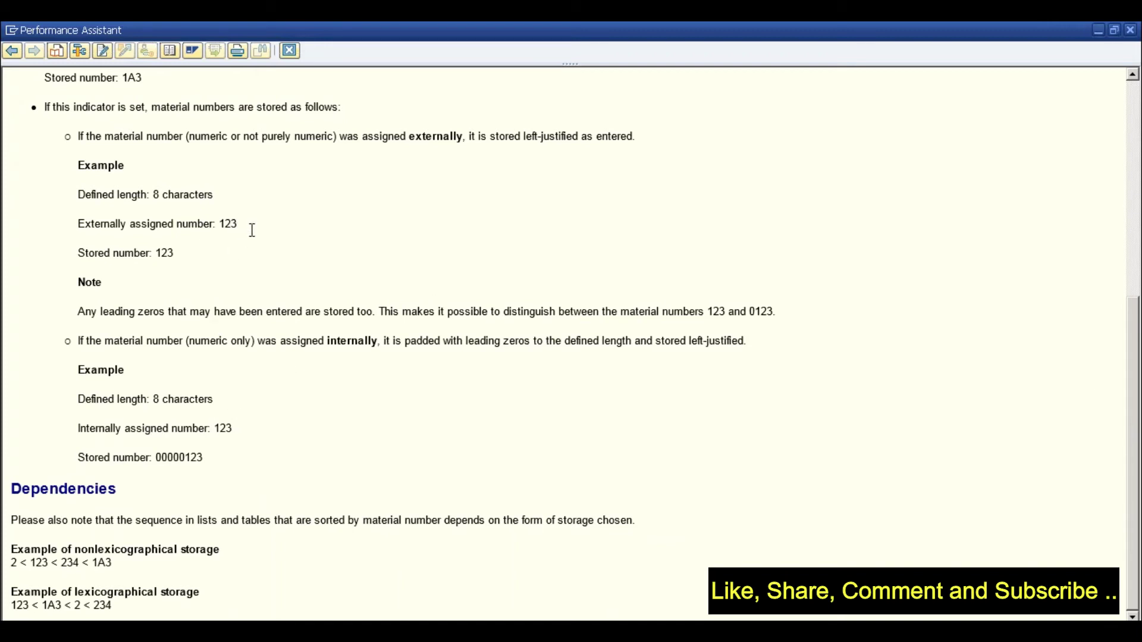
double_click(235, 223)
click(1132, 211)
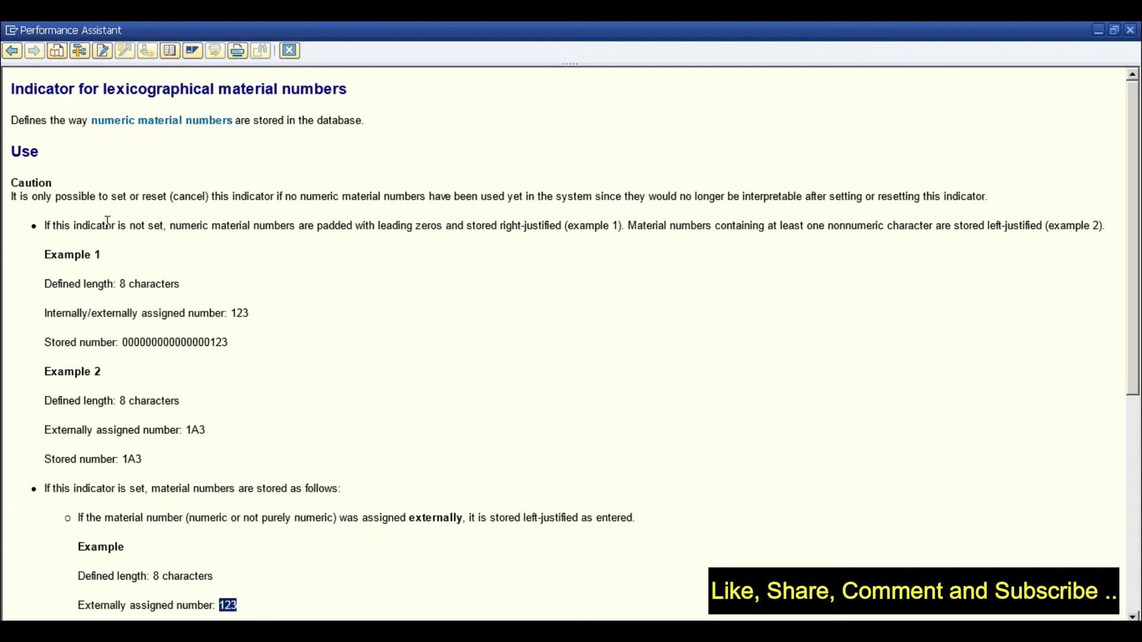
Examine how numeric material numbers are padded and stored when the lexicographical indicator is not set, using Example 1
drag(73, 225, 168, 226)
drag(242, 229, 609, 231)
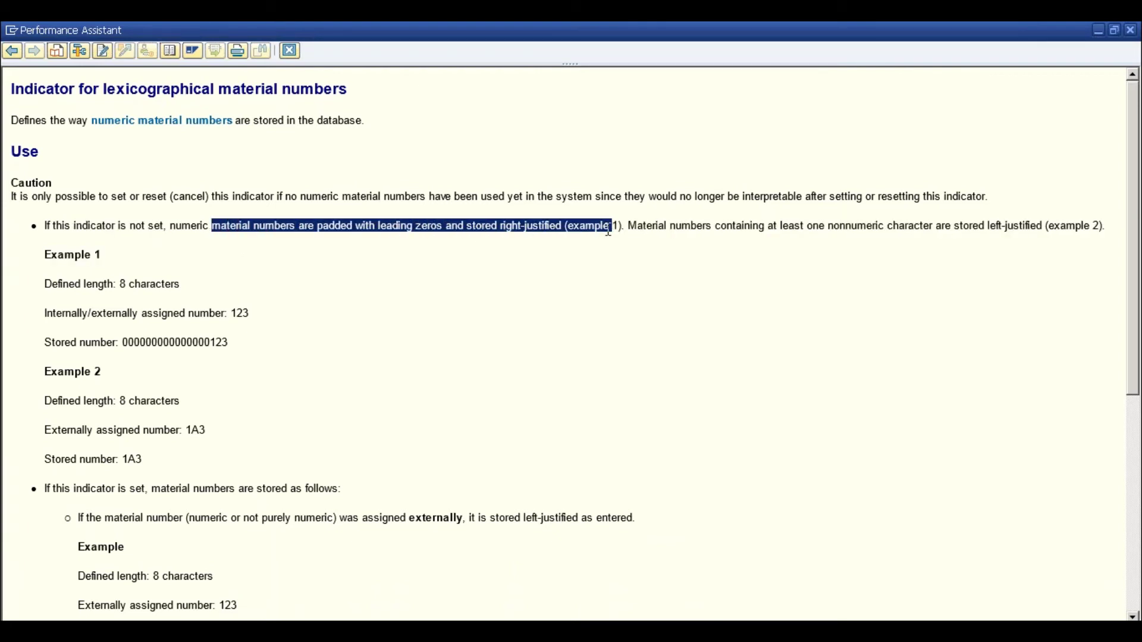
click(615, 260)
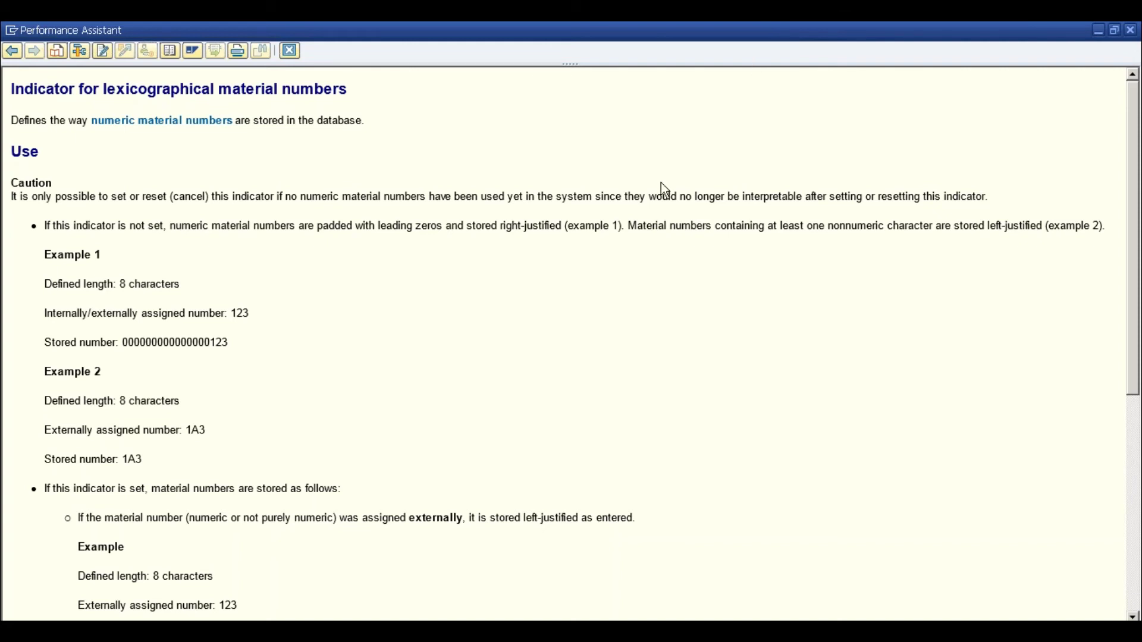
drag(107, 314, 112, 314)
drag(188, 310, 134, 348)
click(235, 312)
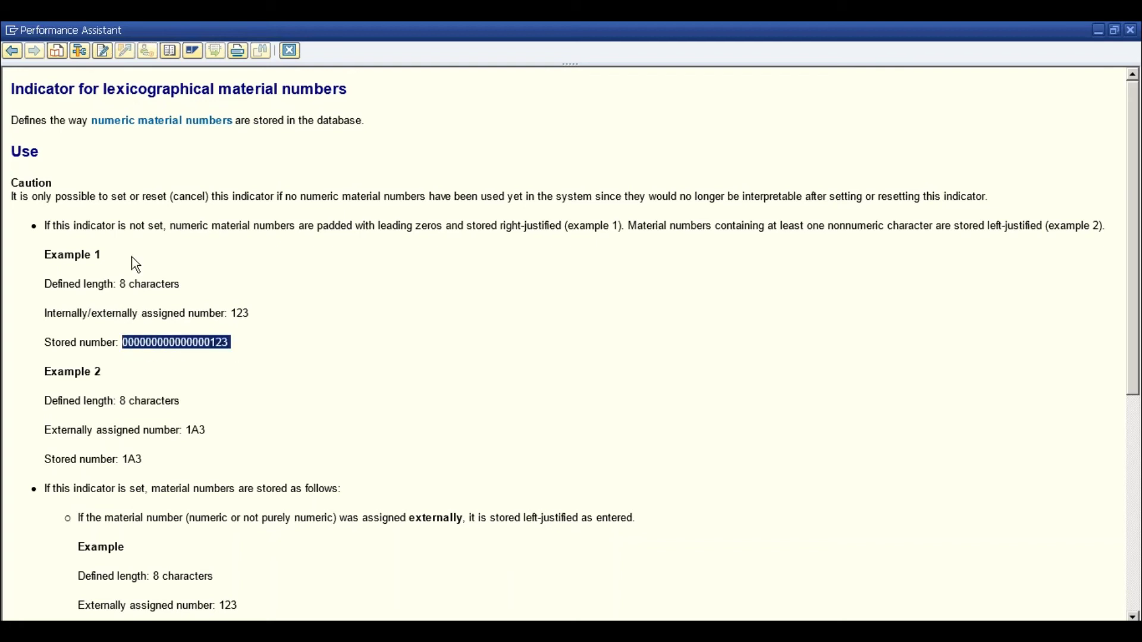
drag(234, 312, 254, 312)
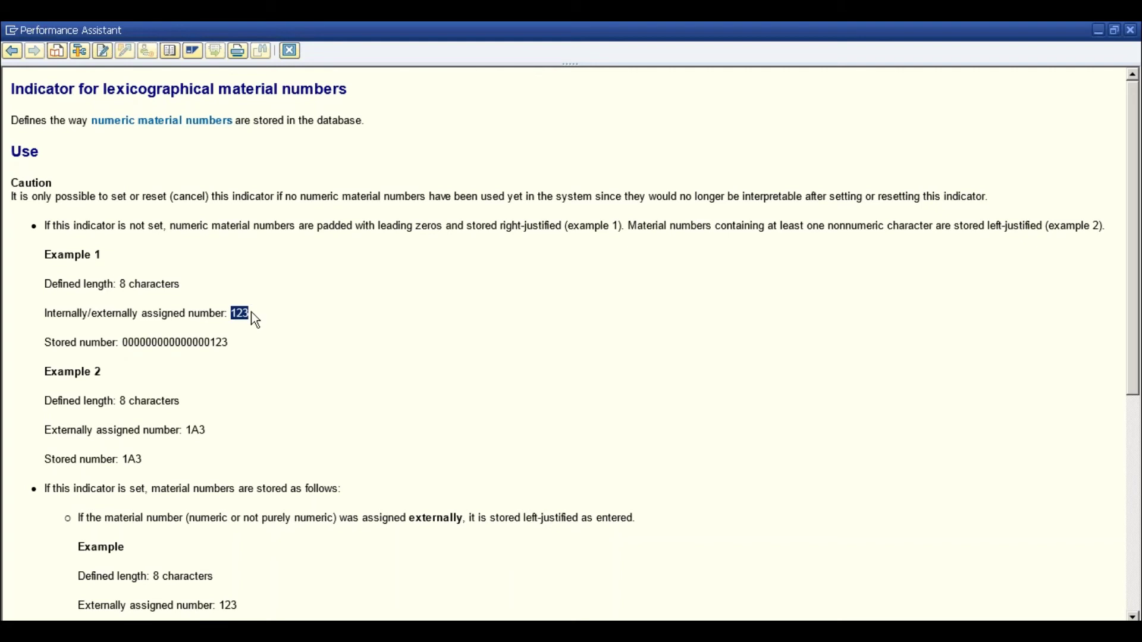
Examine how externally assigned material numbers are stored when the indicator is set, including the note on leading zeros
scroll(251, 311, down, 5)
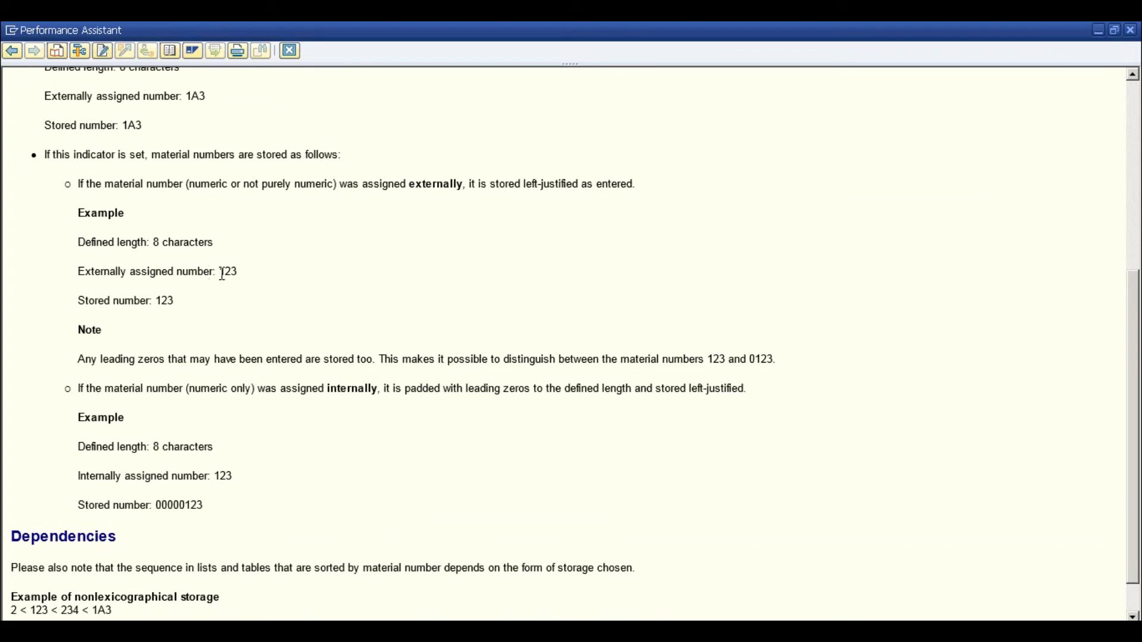
double_click(241, 271)
double_click(178, 301)
scroll(571, 341, down, 1)
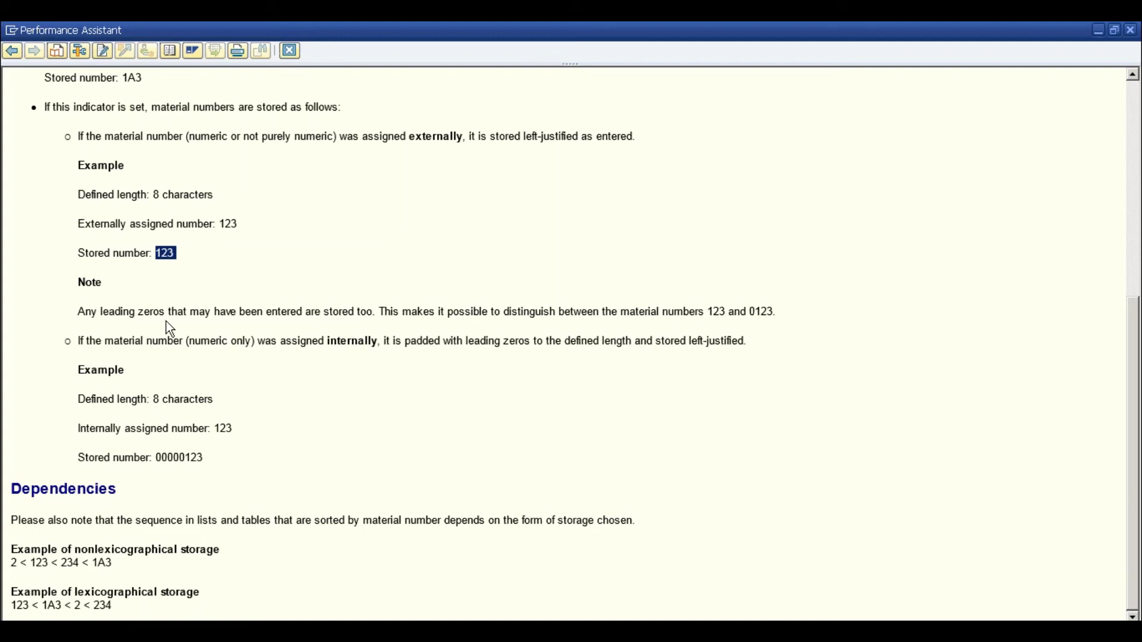
drag(130, 312, 370, 315)
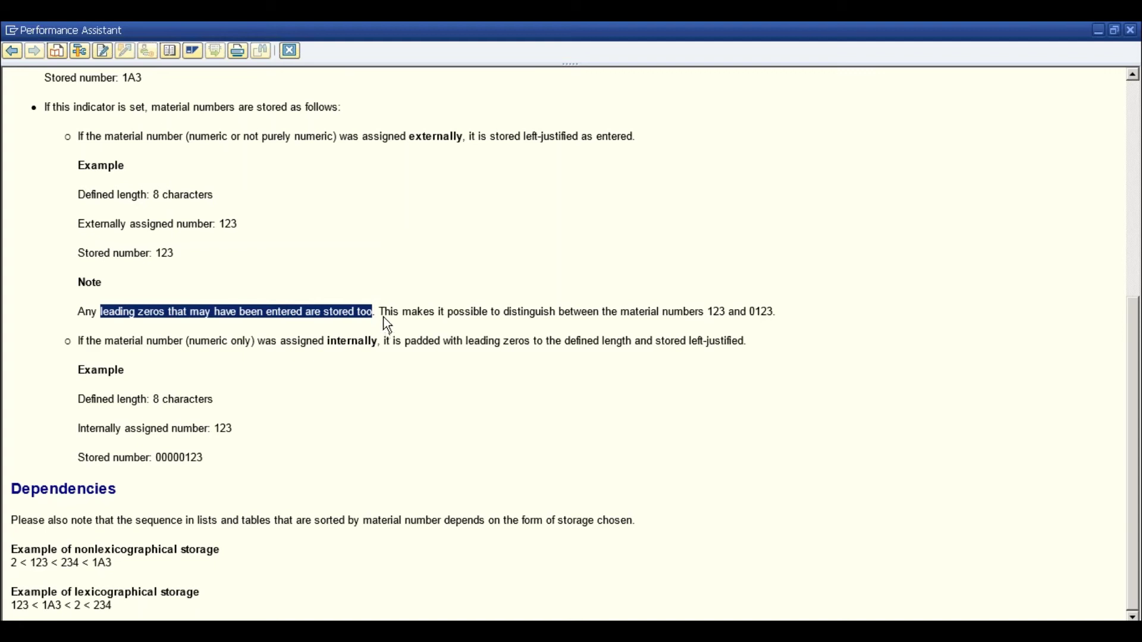
drag(381, 313, 773, 314)
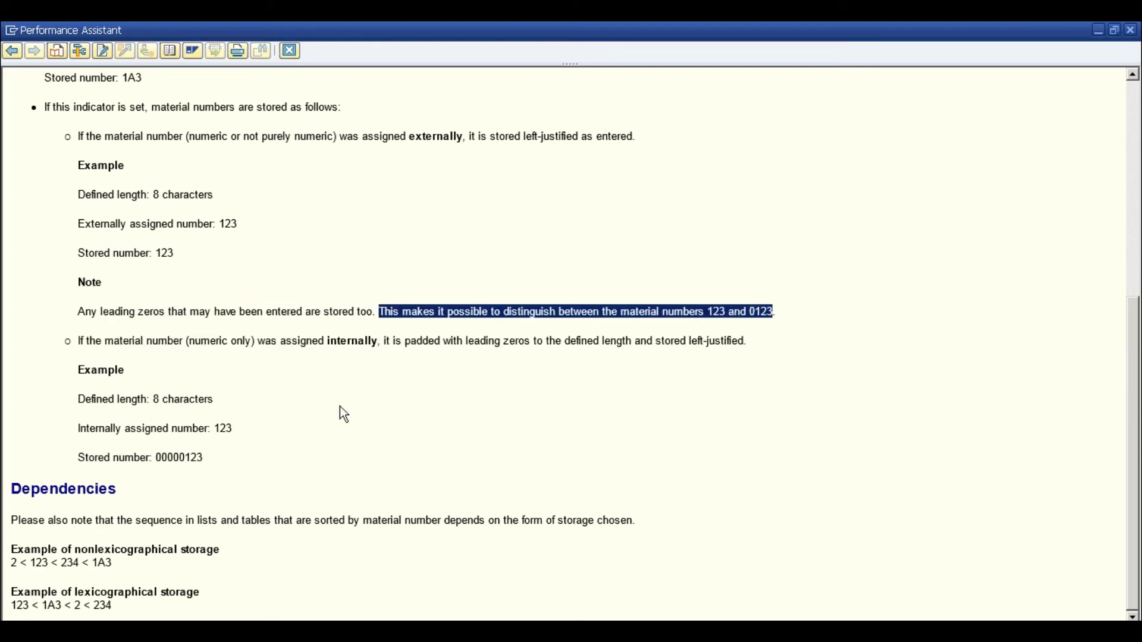
Examine the example of how internally assigned numeric material numbers are stored when the lexicographical indicator is set
click(201, 395)
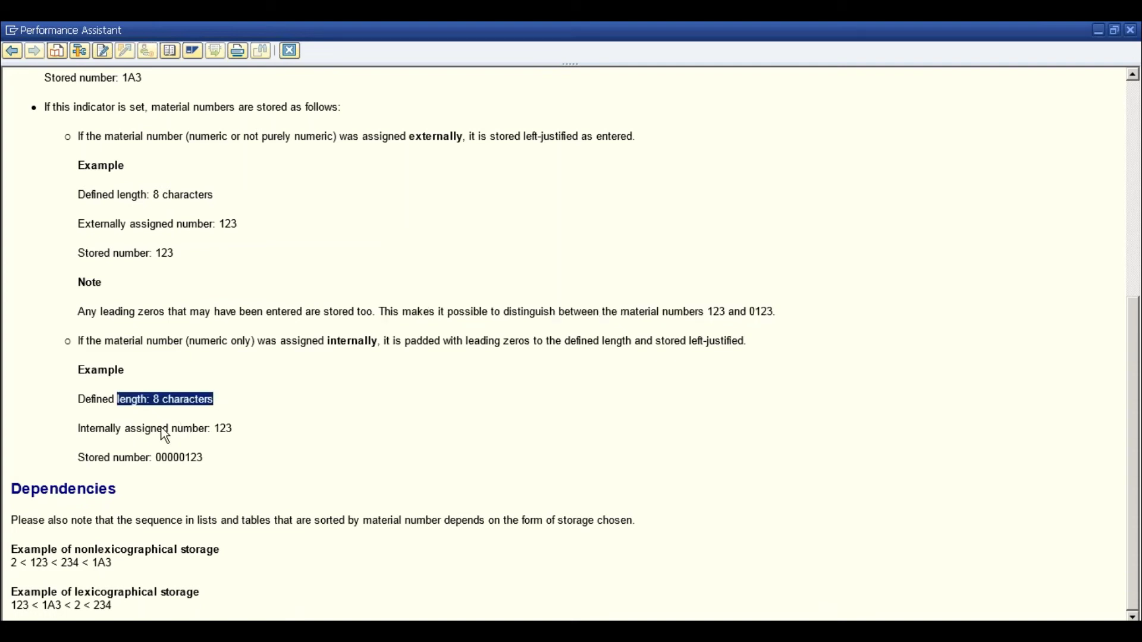
click(132, 434)
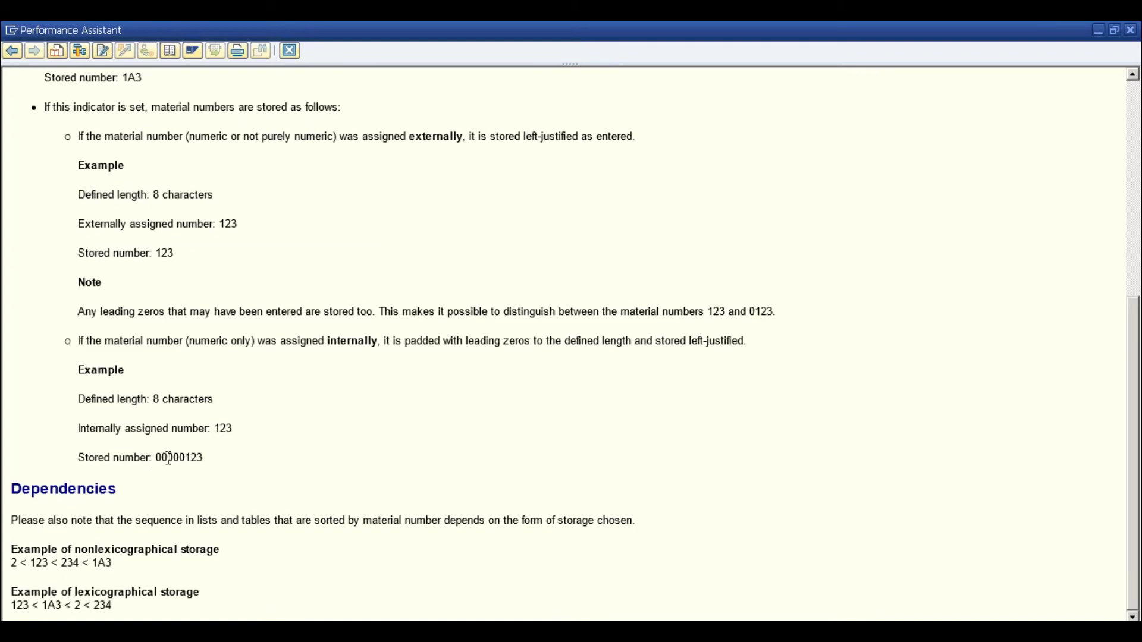
drag(158, 458, 207, 459)
Switch to the untitled Notepad document and delete all of its existing notes
key(alt+Tab)
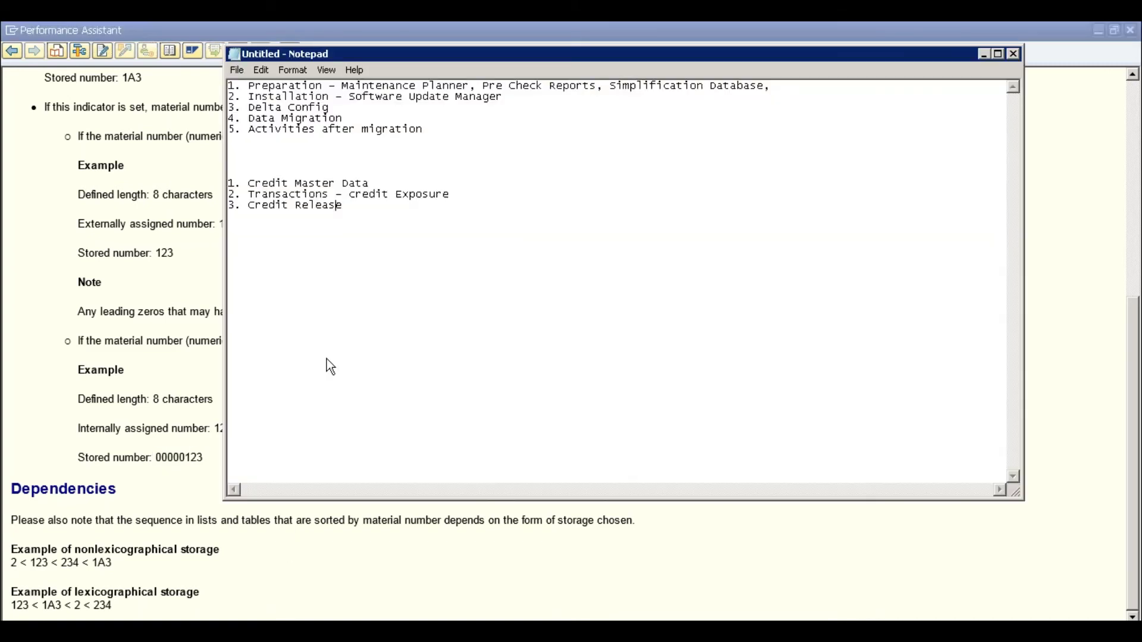
key(ctrl+a)
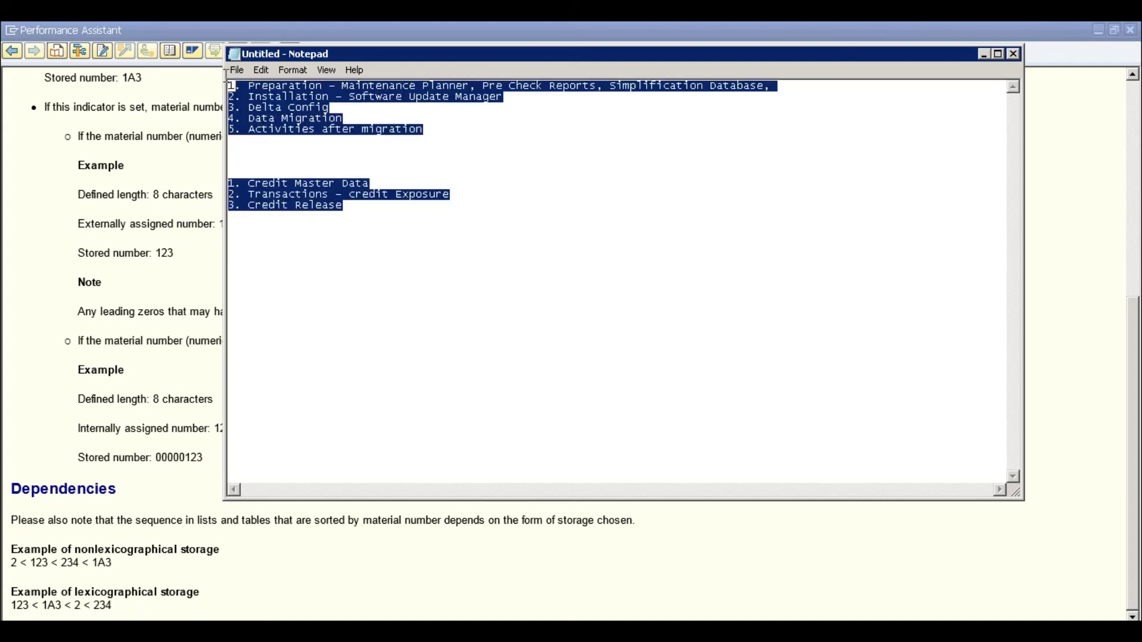
key(Delete)
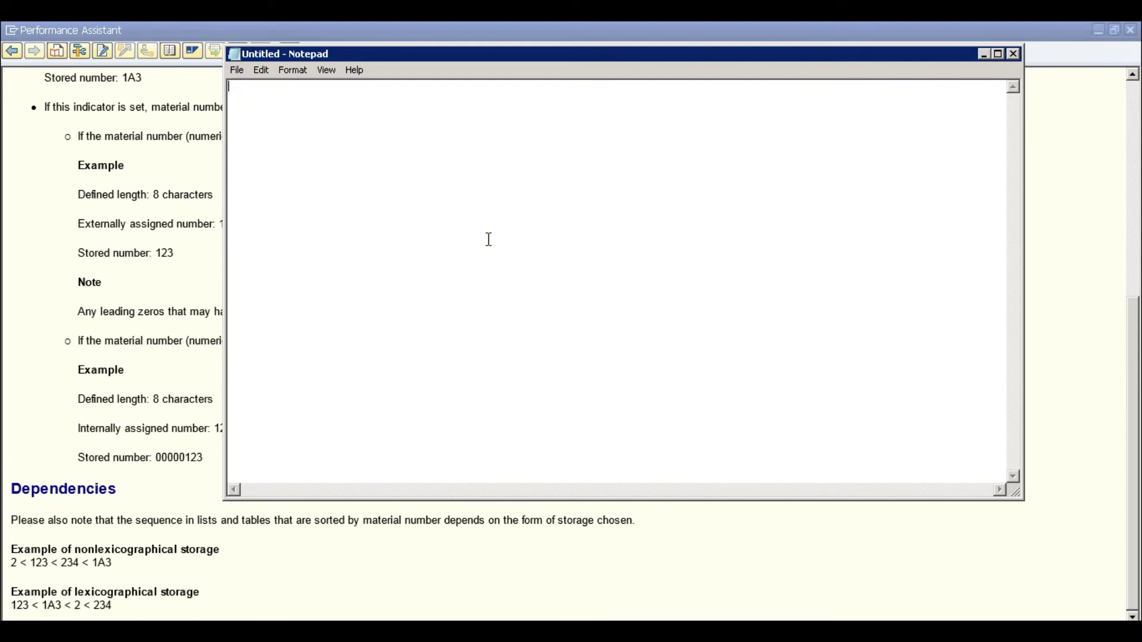
text(Ma)
key(BackSpace)
key(BackSpace)
text(Indicator is not Set)
key(Return)
key(Return)
text(123)
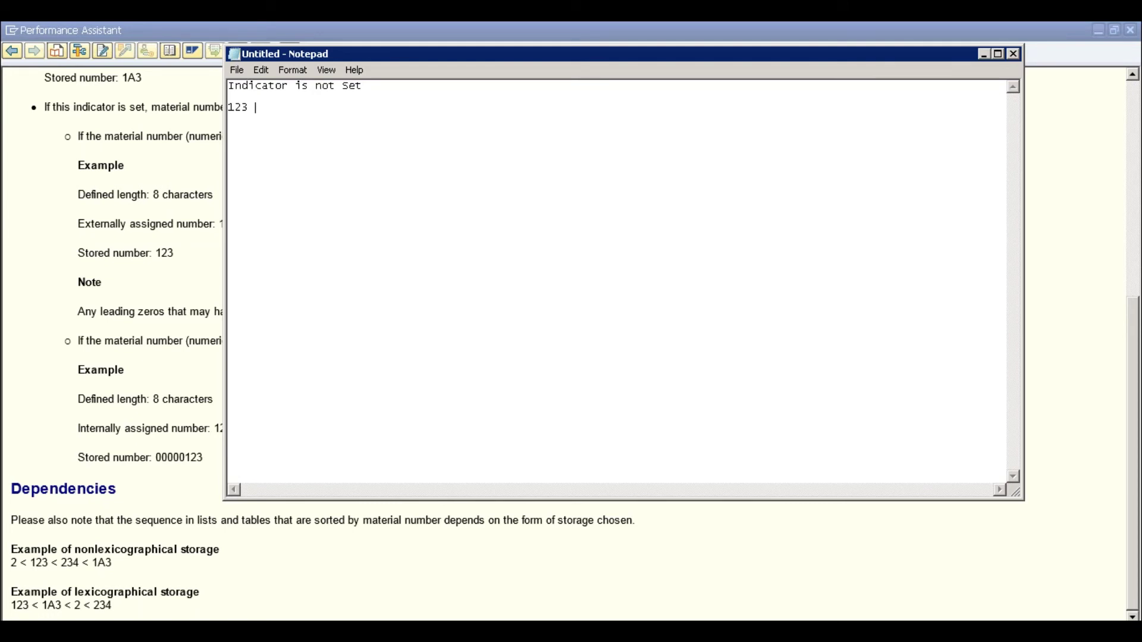
text(00000123)
Below the first example, add the heading "Indicatr is set" with two tab-separated lines pairing 123 with 123 and 00000123 with 00000123
key(Return)
key(Return)
key(Return)
text(Indicatr is set)
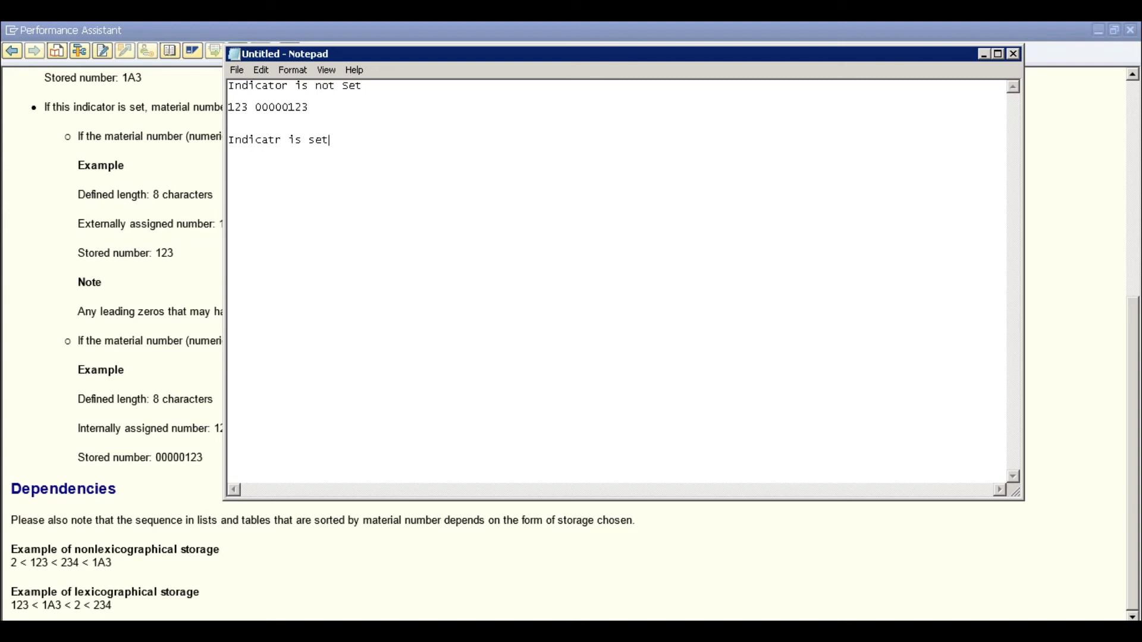
key(Return)
text(123)
key(Tab)
text(123)
key(Return)
text(00000123)
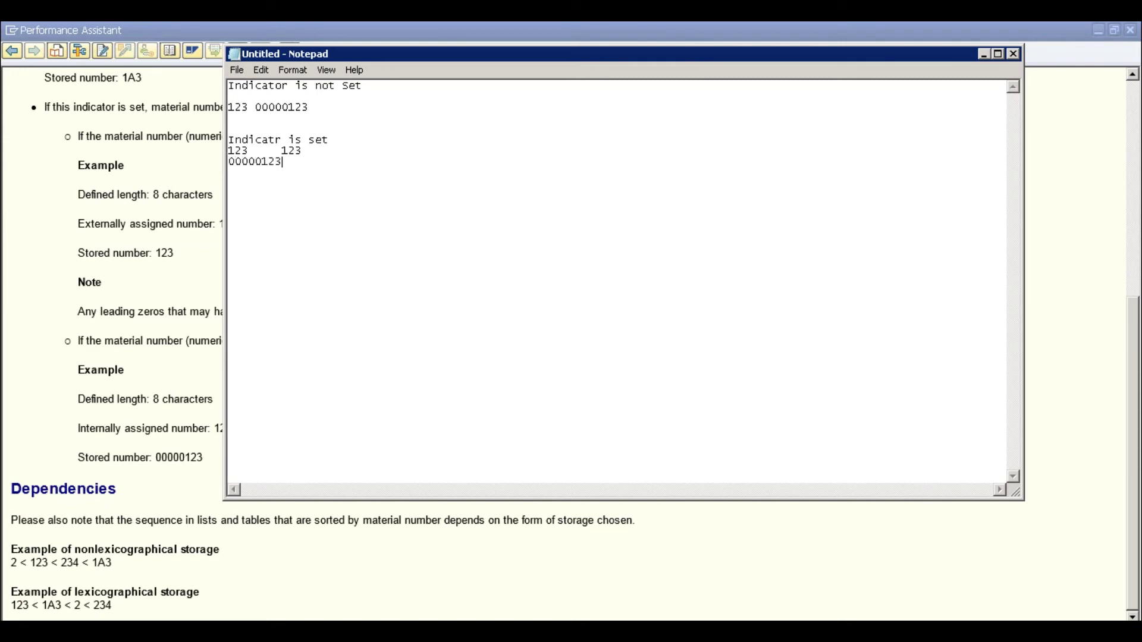
key(Tab)
text(00000123)
Minimize the notes, close the indicator's documentation and place the cursor in the Material No. Length field of the format details
click(984, 55)
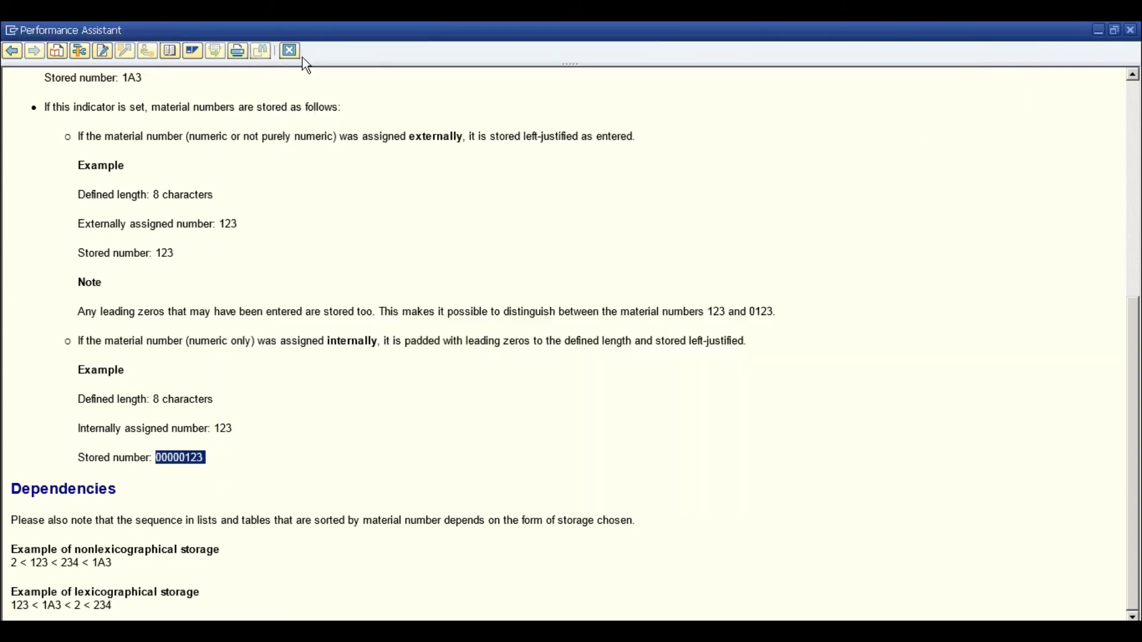
key(Escape)
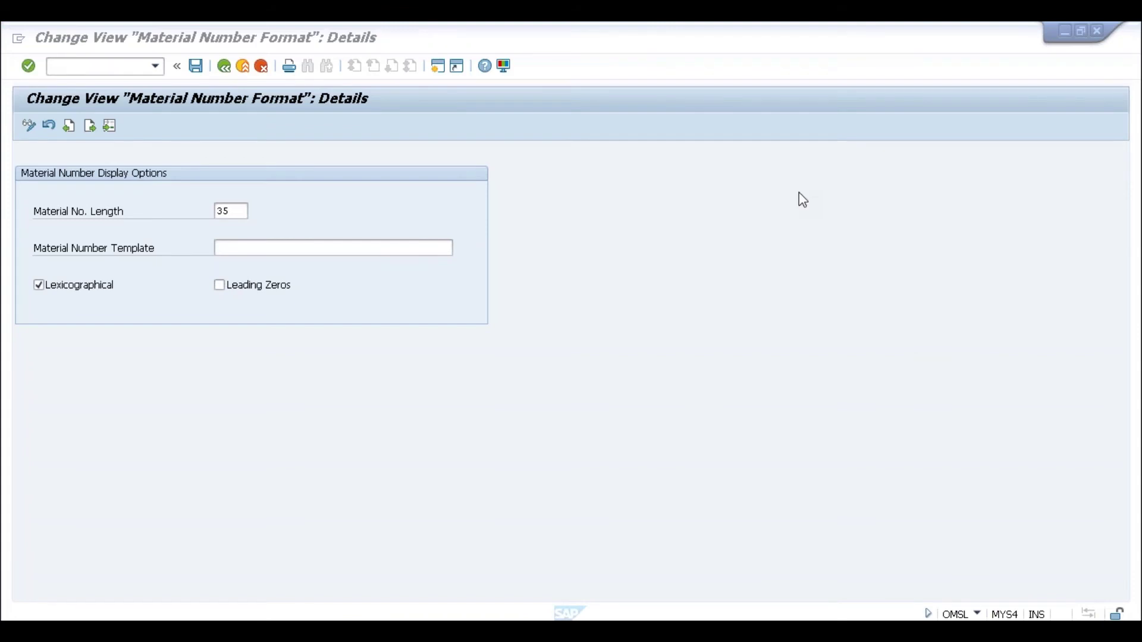
click(231, 213)
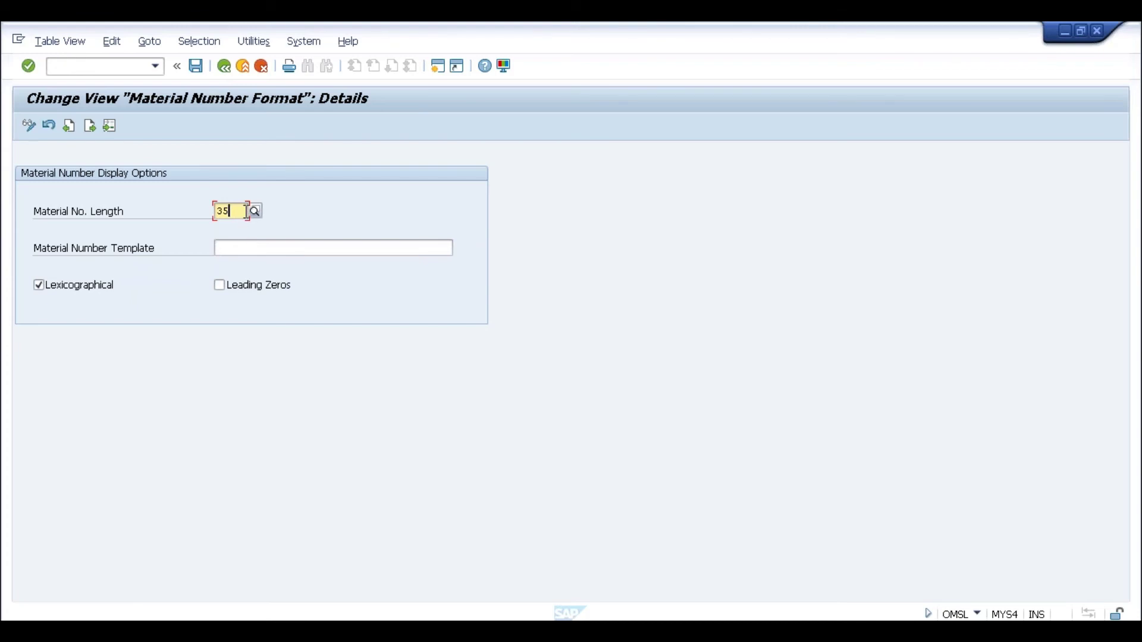
click(217, 211)
click(235, 210)
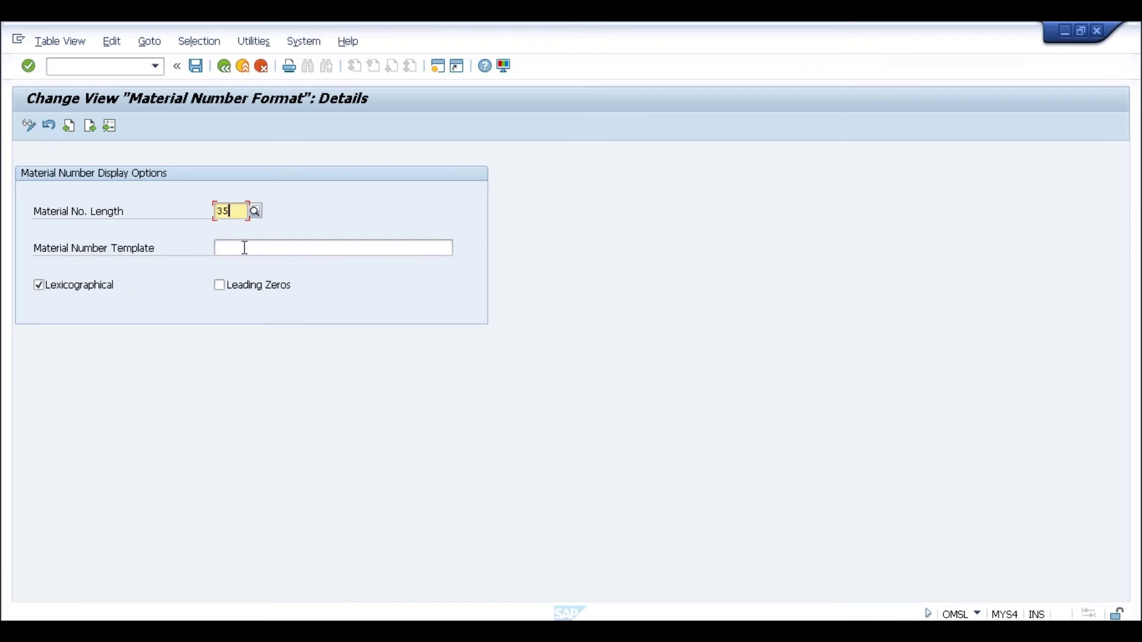